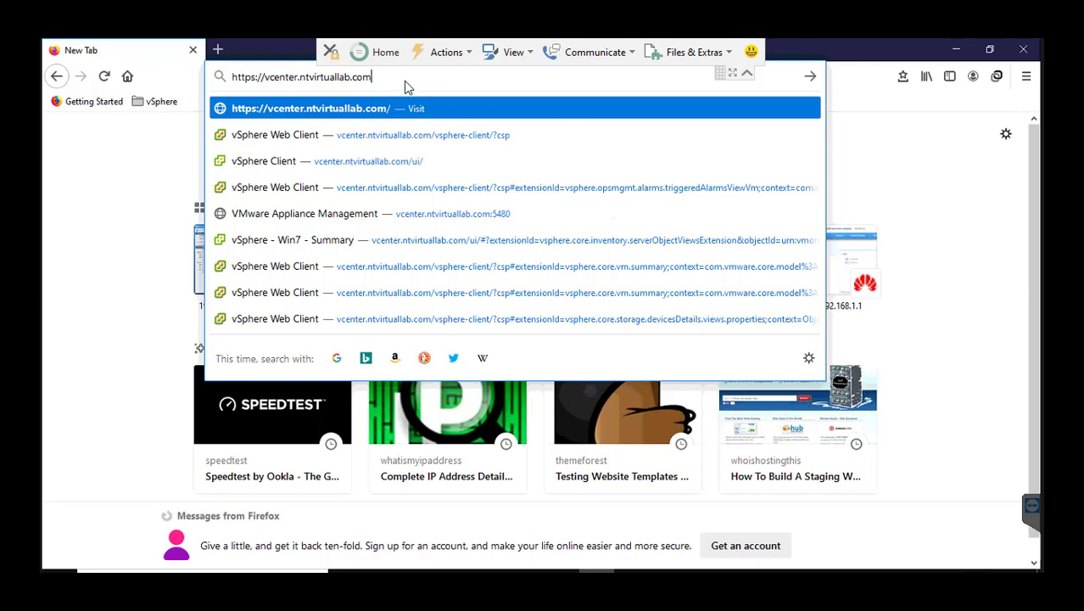
pyautogui.press('Return')
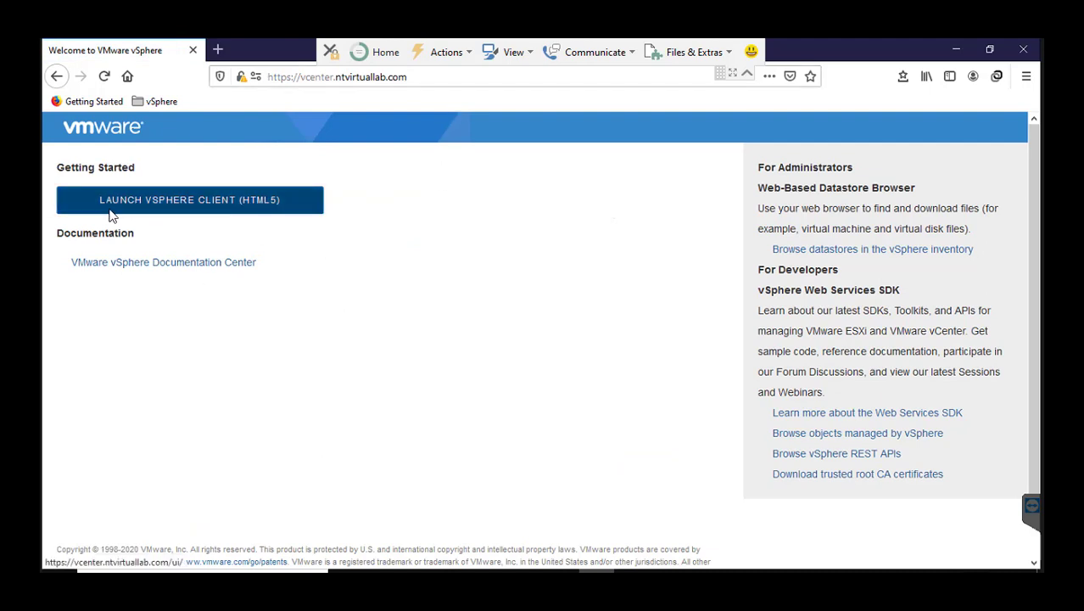
pyautogui.click(196, 206)
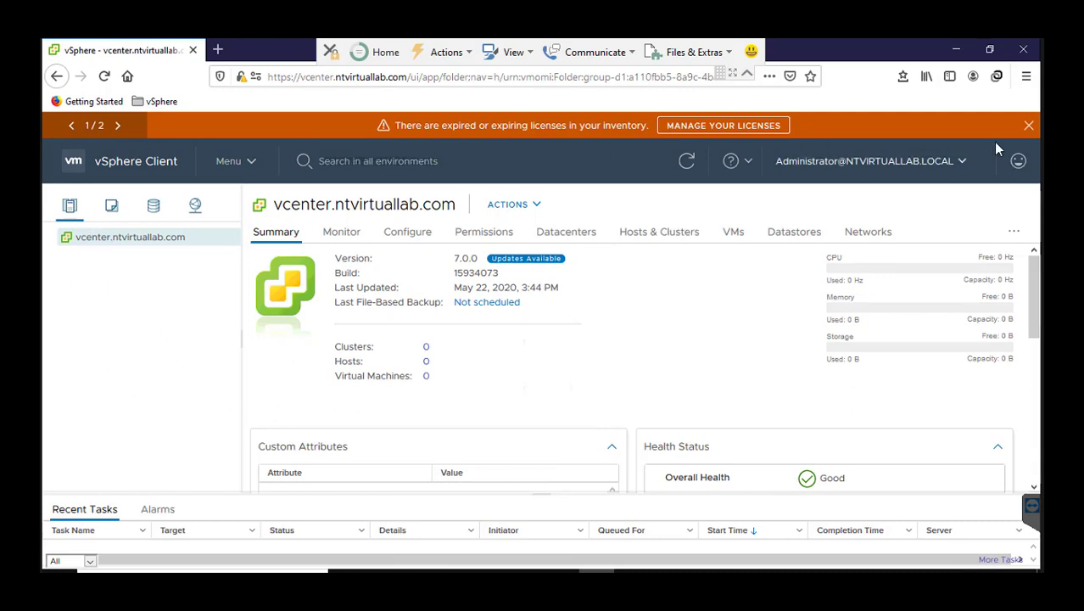
pyautogui.click(1027, 126)
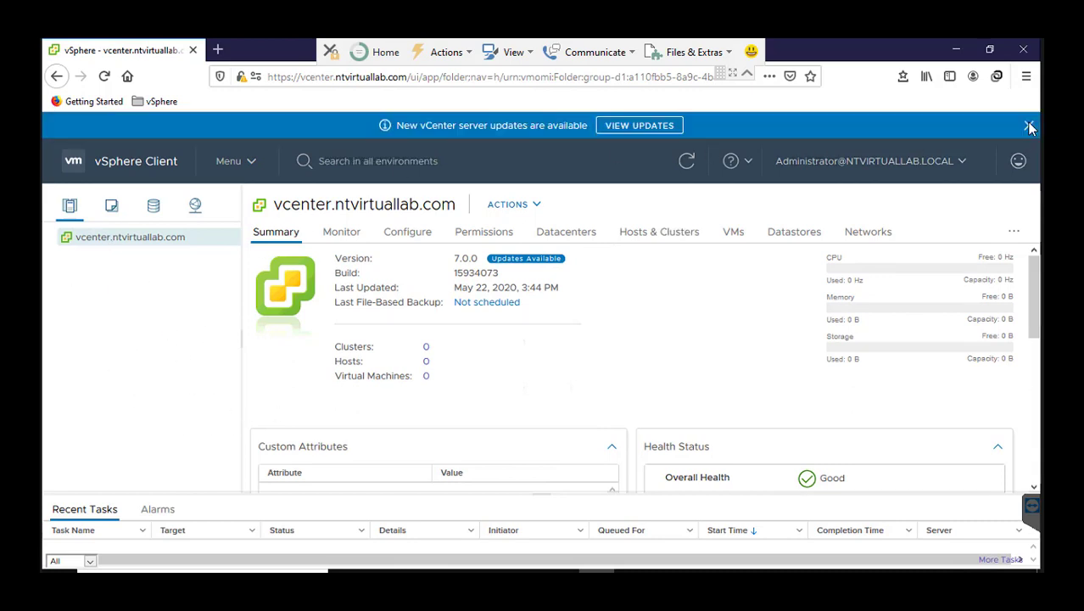
pyautogui.click(1028, 126)
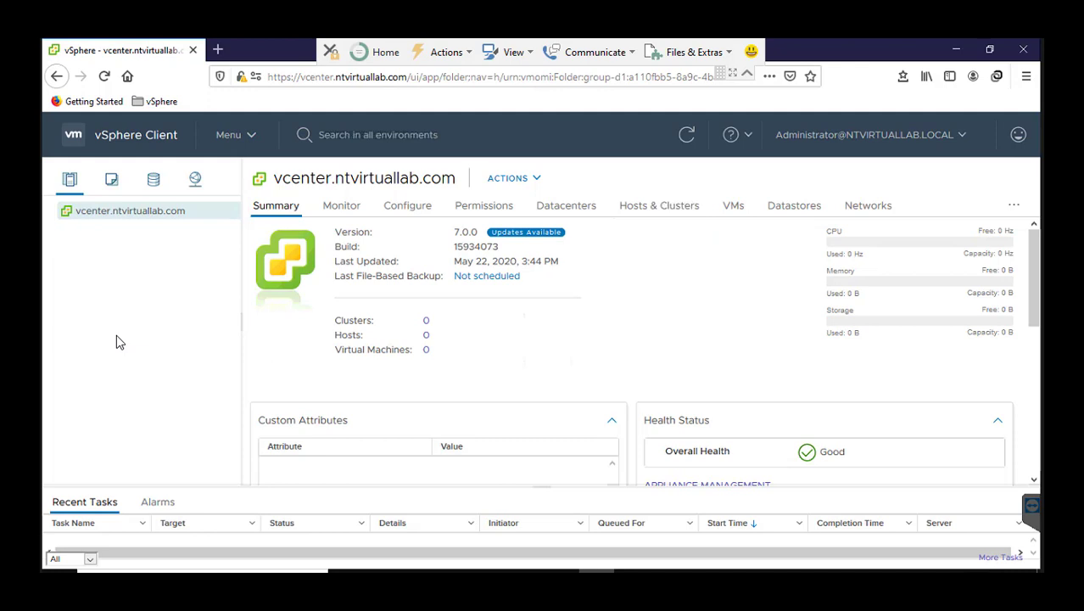
# Create a datacenter named Lab-Datacenter under vcenter.ntvirtuallab.com in the Hosts and Clusters inventory.
pyautogui.click(252, 136)
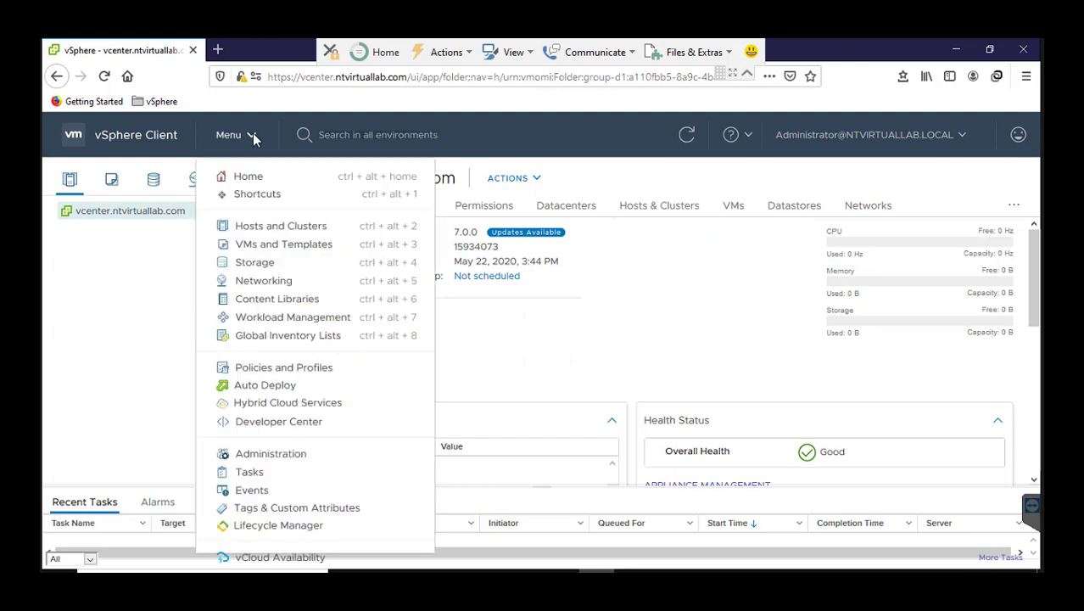
pyautogui.click(279, 226)
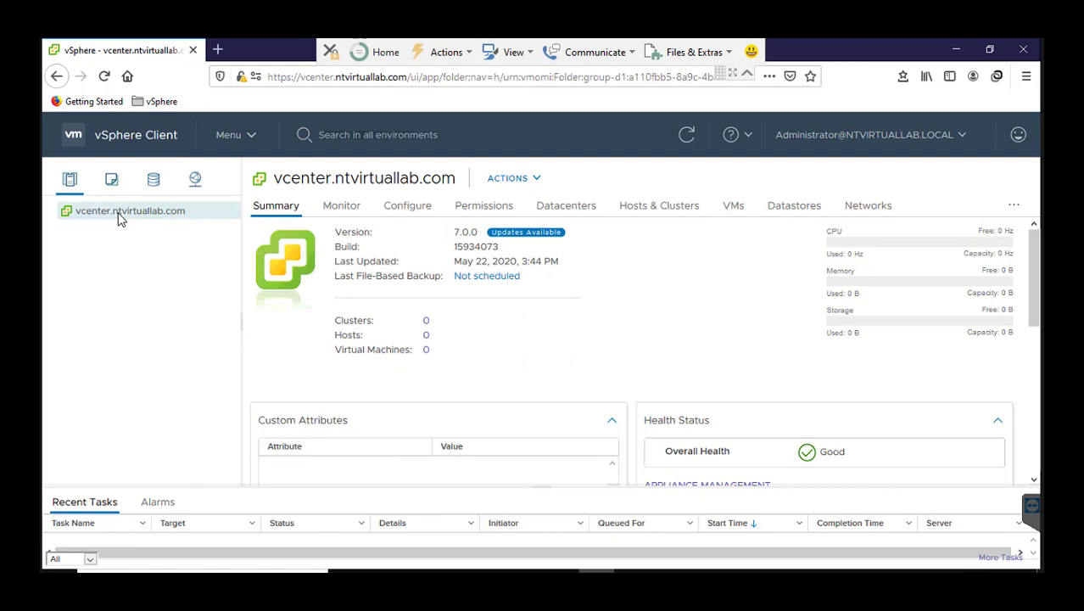
pyautogui.rightClick(147, 214)
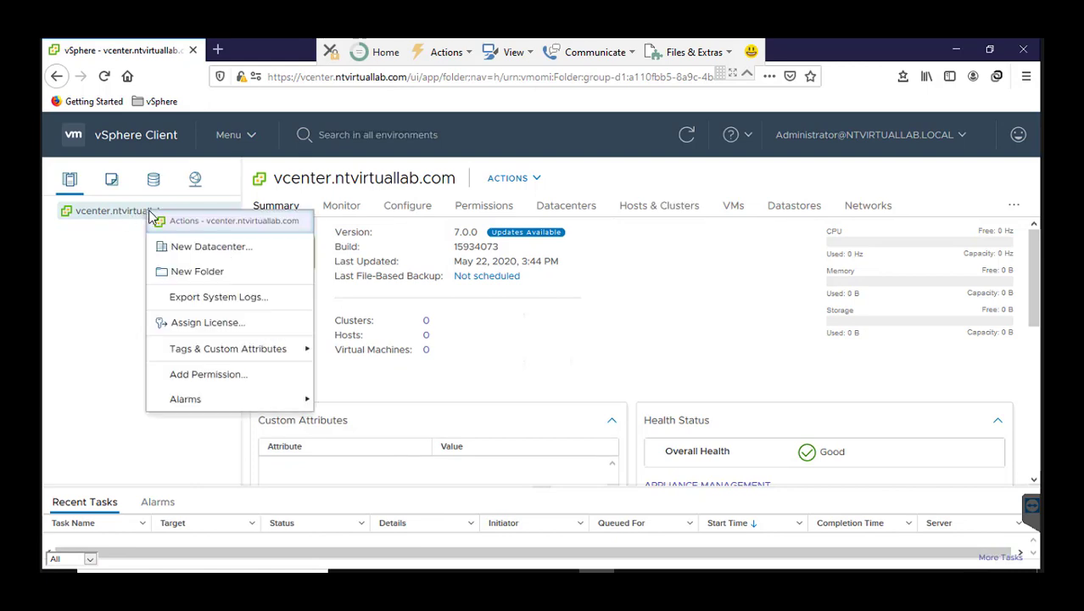
pyautogui.click(180, 248)
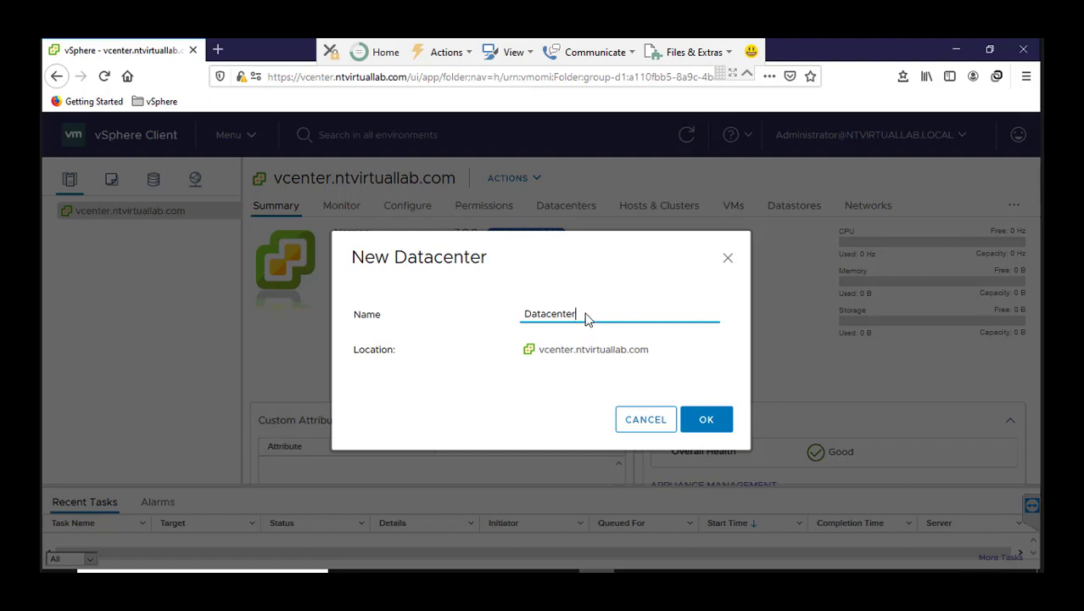
pyautogui.press('BackSpace')
pyautogui.press('BackSpace')
pyautogui.press('BackSpace')
pyautogui.press('BackSpace')
pyautogui.press('BackSpace')
pyautogui.press('BackSpace')
pyautogui.press('BackSpace')
pyautogui.press('BackSpace')
pyautogui.press('BackSpace')
pyautogui.press('BackSpace')
pyautogui.write('Lab-')
pyautogui.click(694, 423)
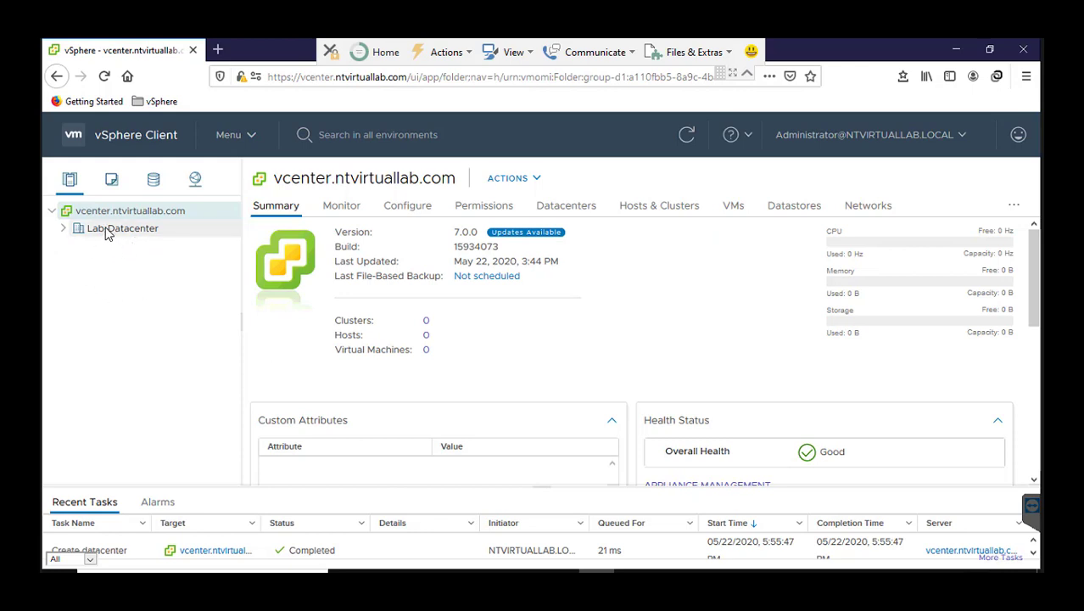
# Start adding a host to Lab-Datacenter with the host name esxi-01.ntvirtuallab.com, and copy that name.
pyautogui.click(107, 234)
pyautogui.rightClick(105, 233)
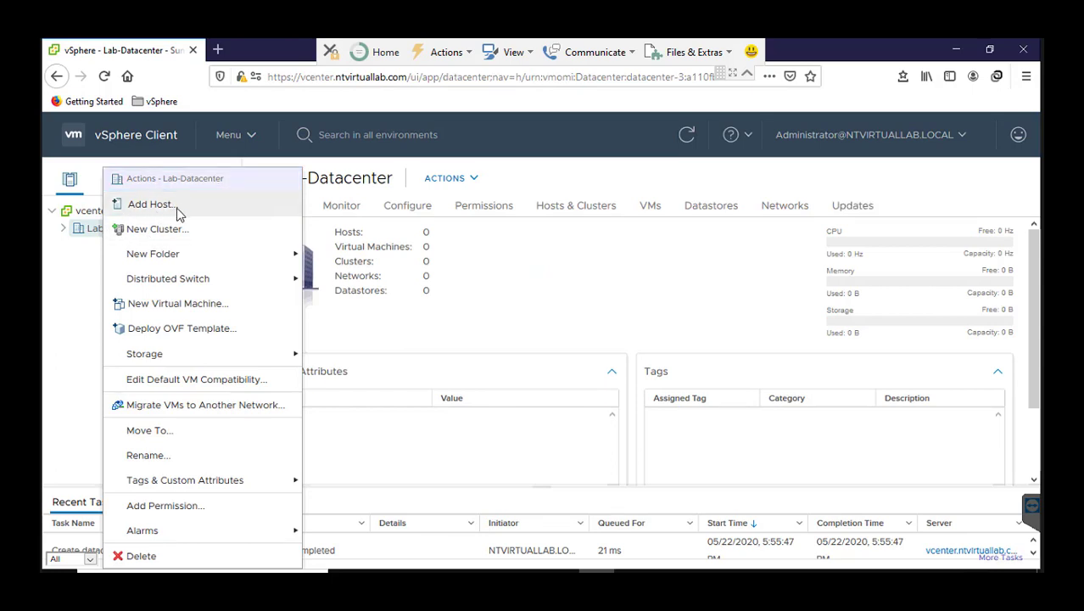
pyautogui.click(151, 205)
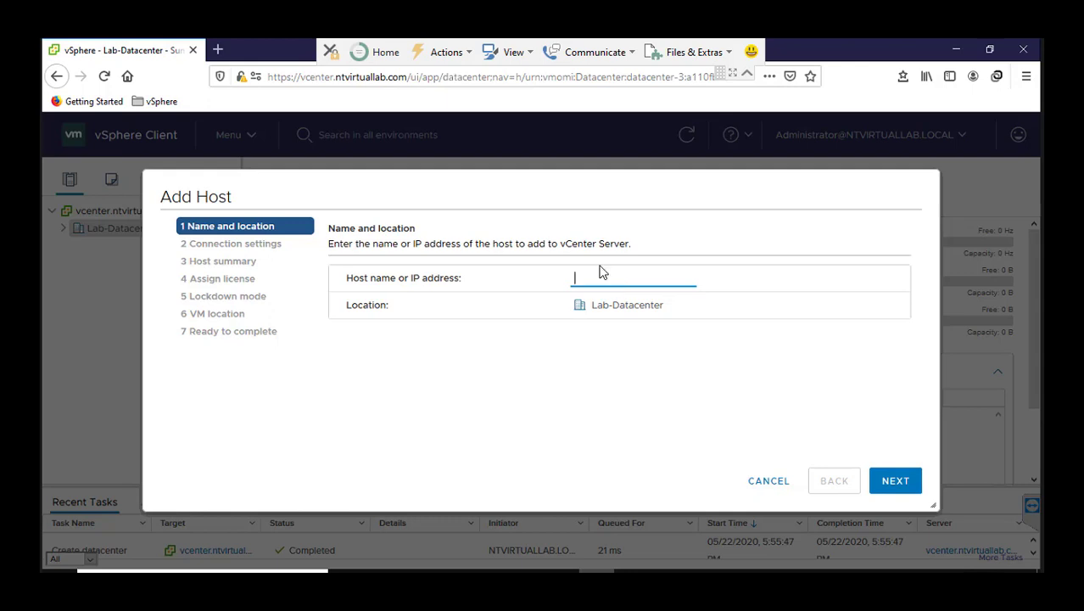
pyautogui.write('esxi-01.ntvirtuallab.com')
pyautogui.hotkey('ctrl', 'a')
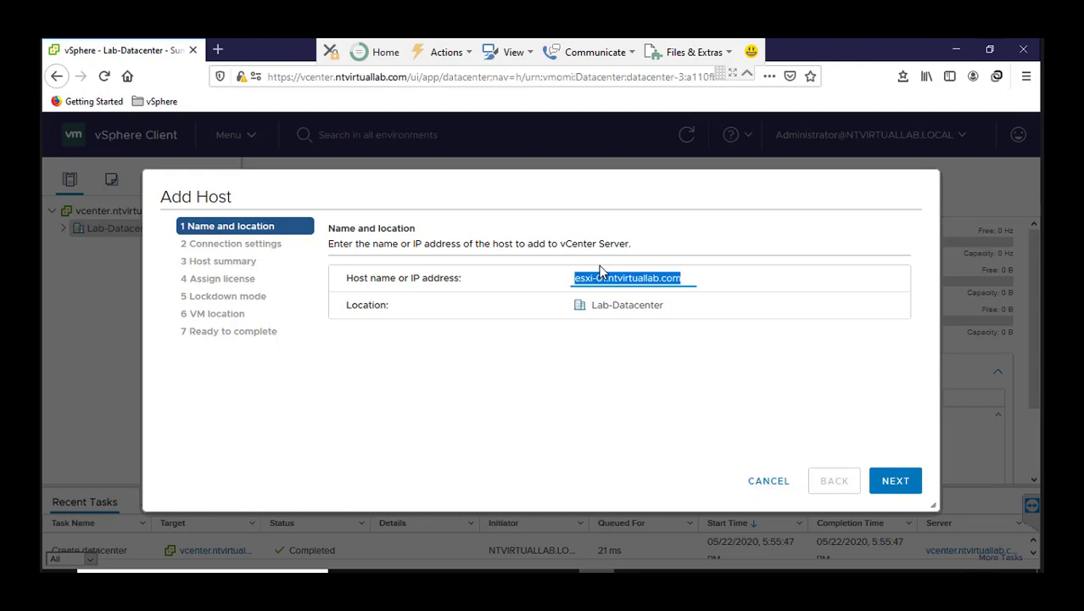
pyautogui.click(899, 484)
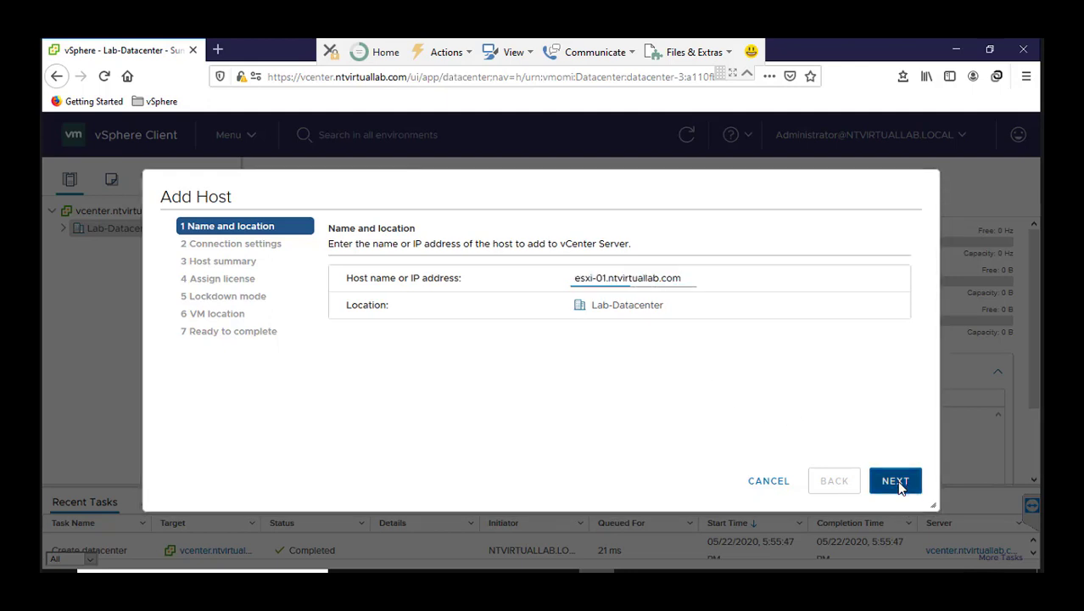
# Enter the user name root and the host password for esxi-01, and accept replacing its certificate.
pyautogui.click(588, 284)
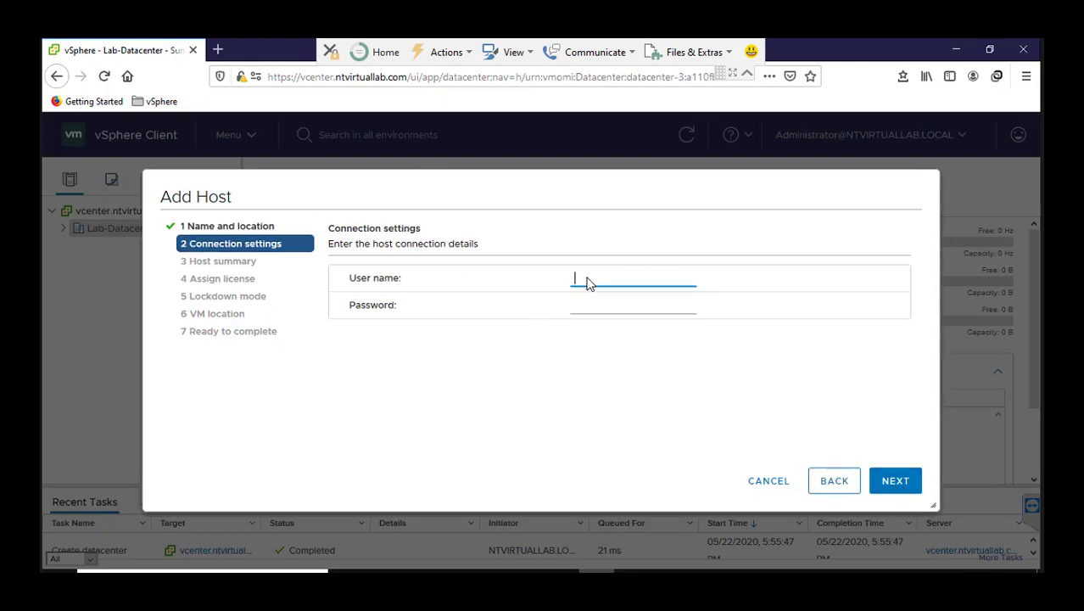
pyautogui.write('root')
pyautogui.press('Tab')
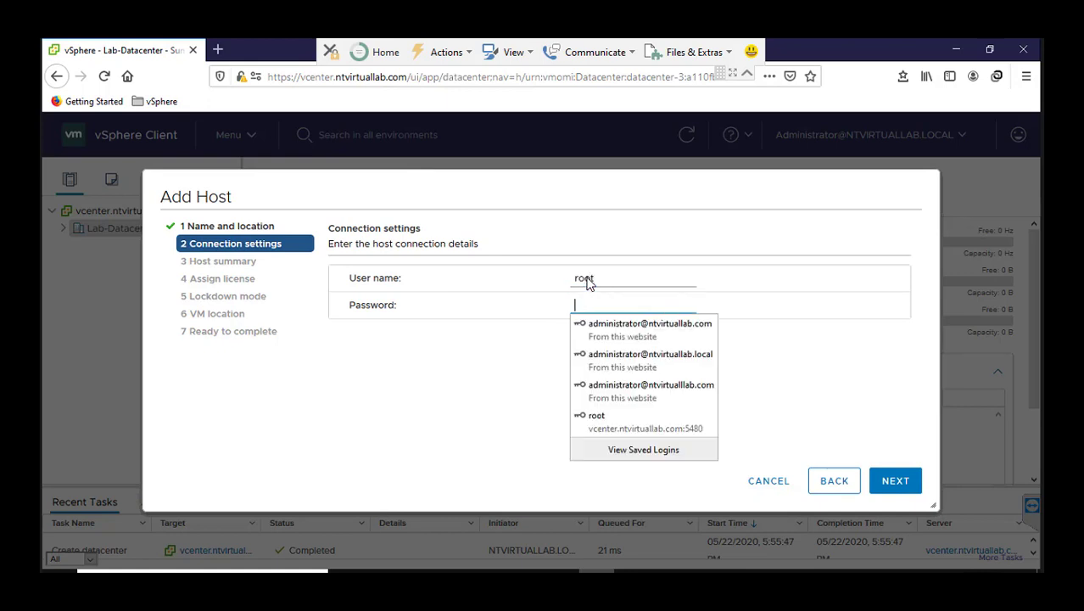
pyautogui.write('****')
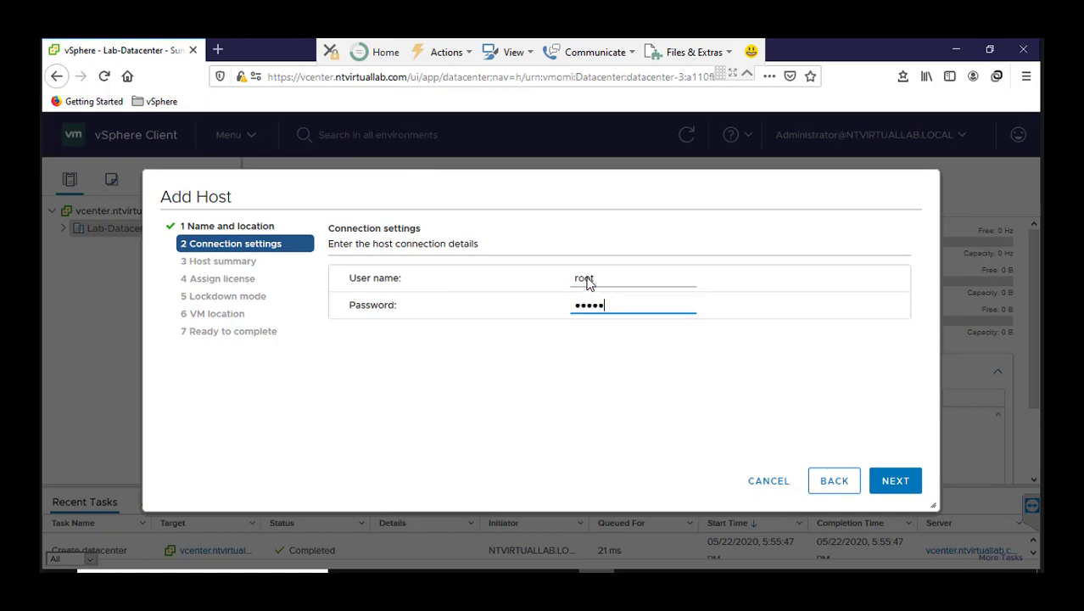
pyautogui.write('****')
pyautogui.click(894, 481)
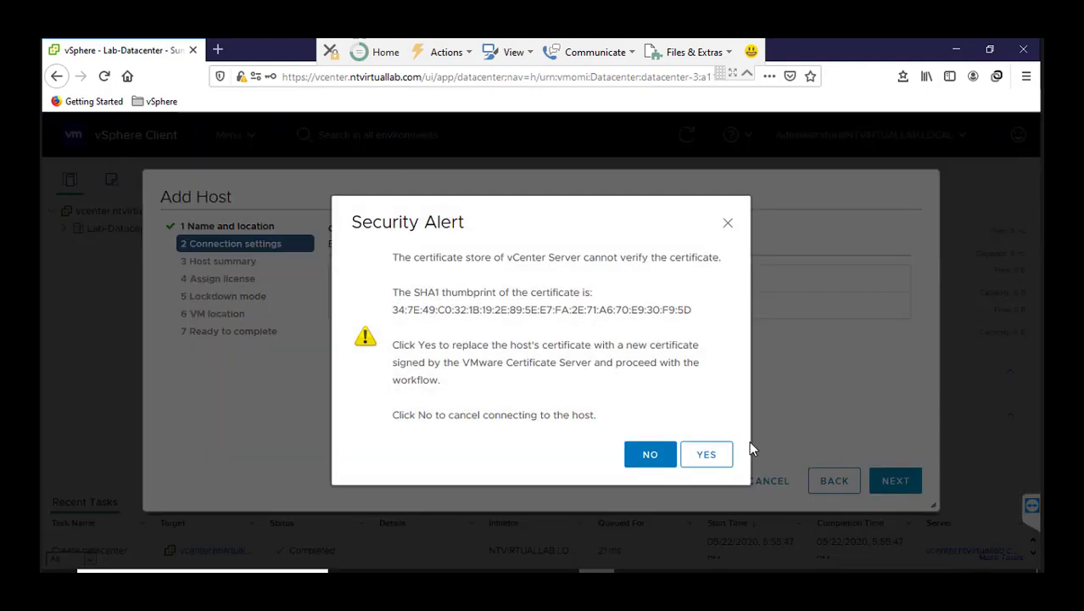
pyautogui.click(708, 454)
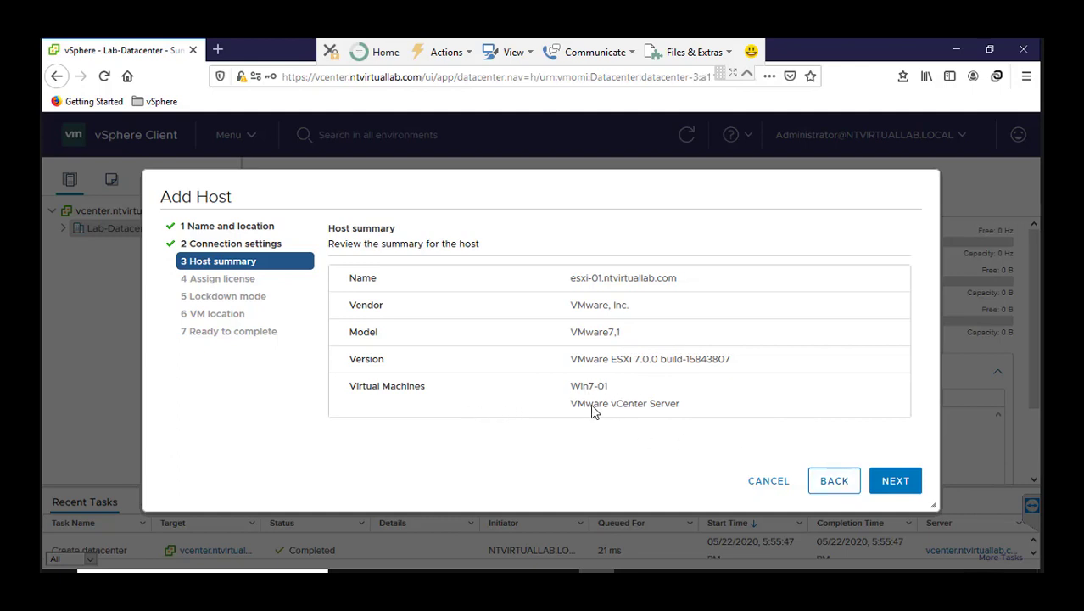
# Finish adding esxi-01 with the Evaluation License, lockdown mode Disabled and Lab-Datacenter as the VM location.
pyautogui.click(892, 487)
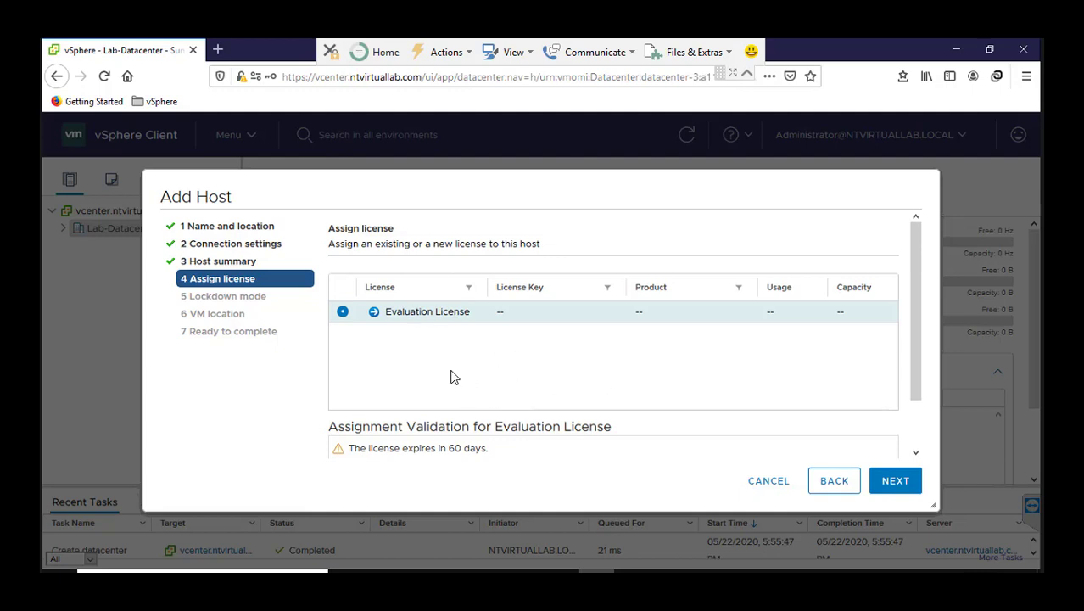
pyautogui.click(885, 480)
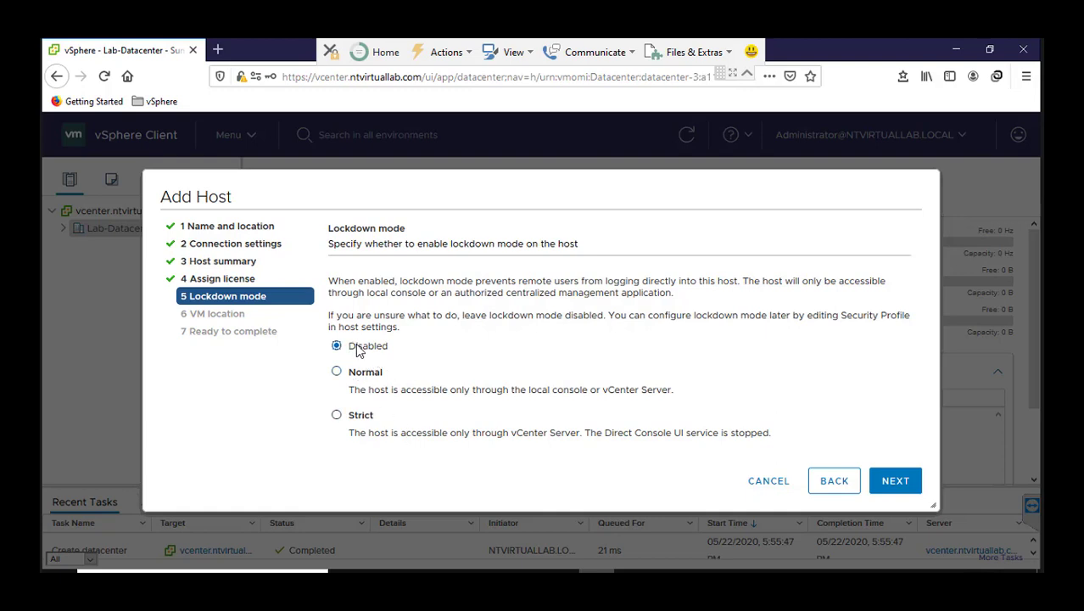
pyautogui.click(894, 480)
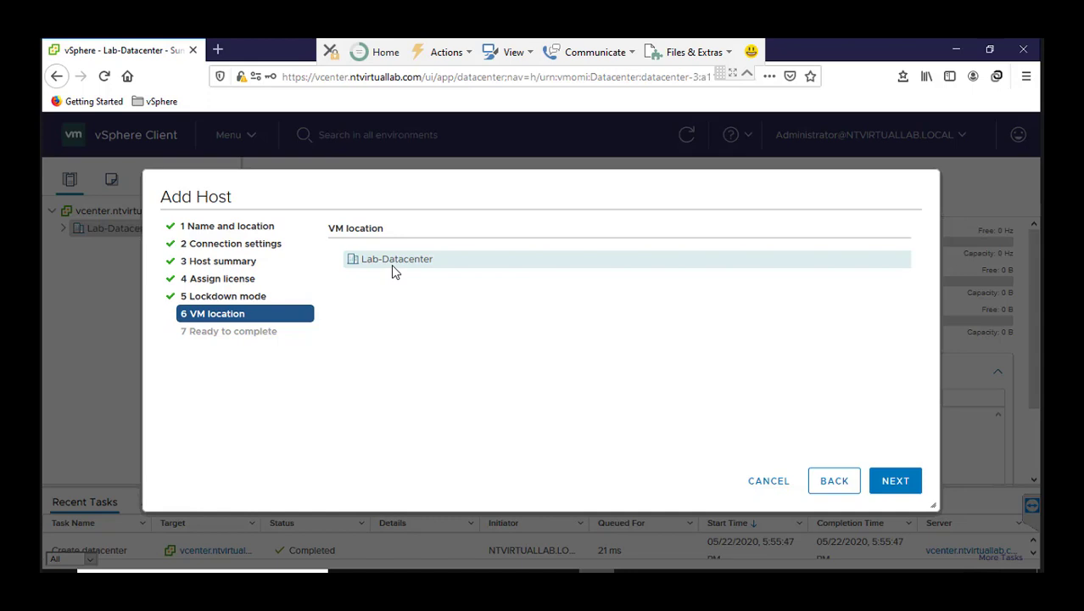
pyautogui.click(891, 482)
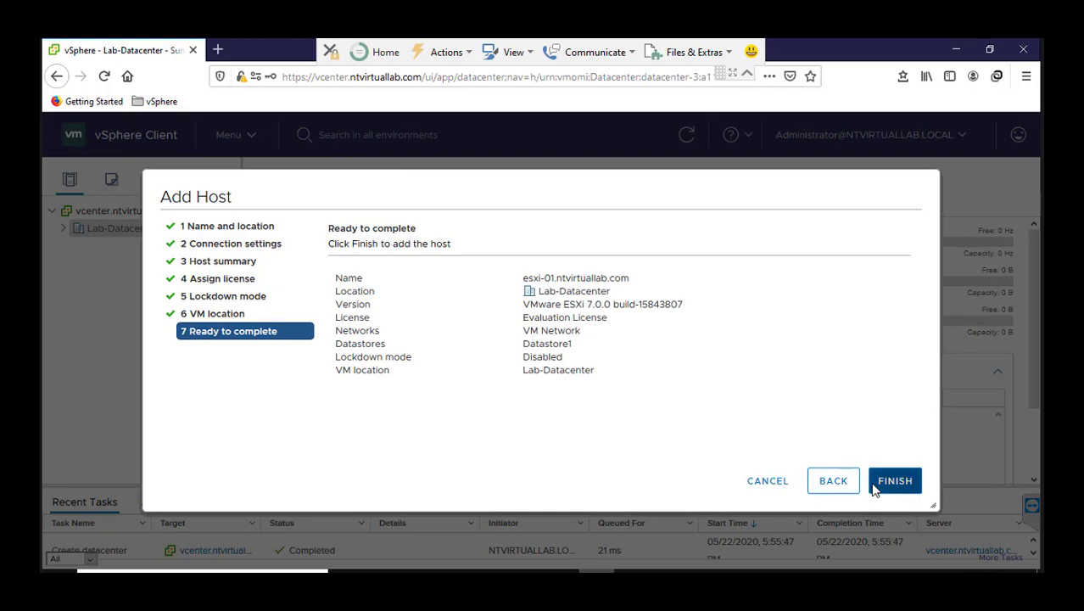
pyautogui.click(874, 489)
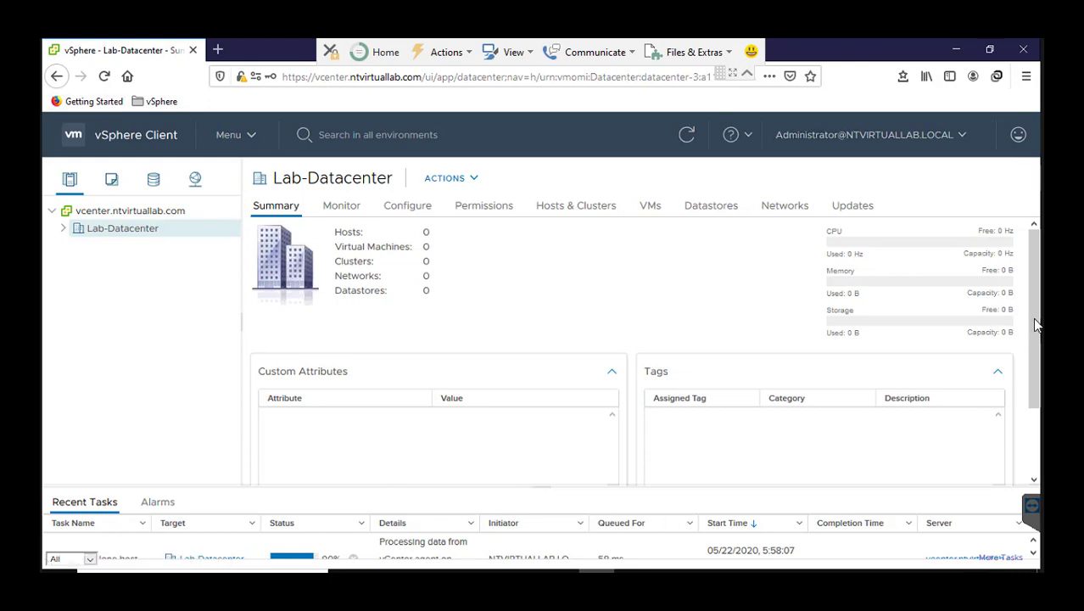
# Expand Lab-Datacenter and start adding a second host to it with the host name esxi-02.ntvirtuallab.com.
pyautogui.click(65, 229)
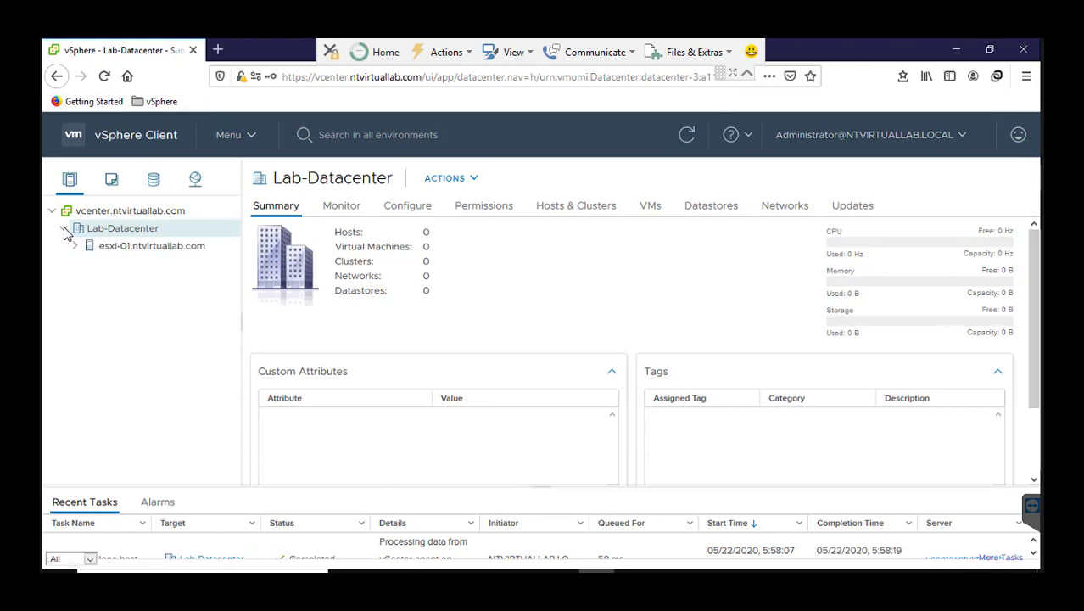
pyautogui.rightClick(119, 234)
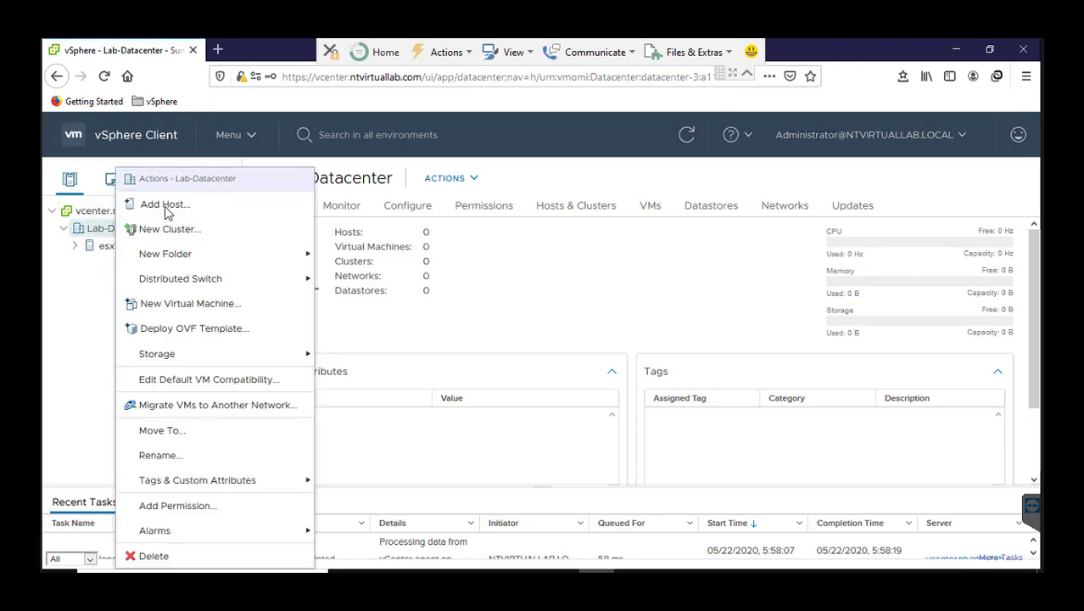
pyautogui.click(167, 208)
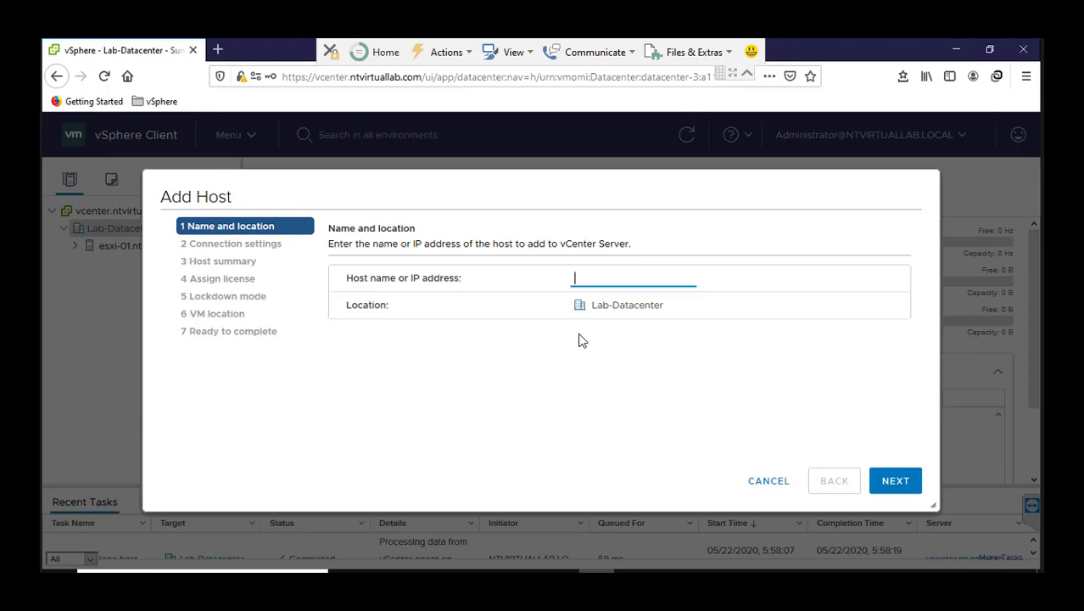
pyautogui.write('esxi-01.ntvirtuallab.com')
pyautogui.click(605, 279)
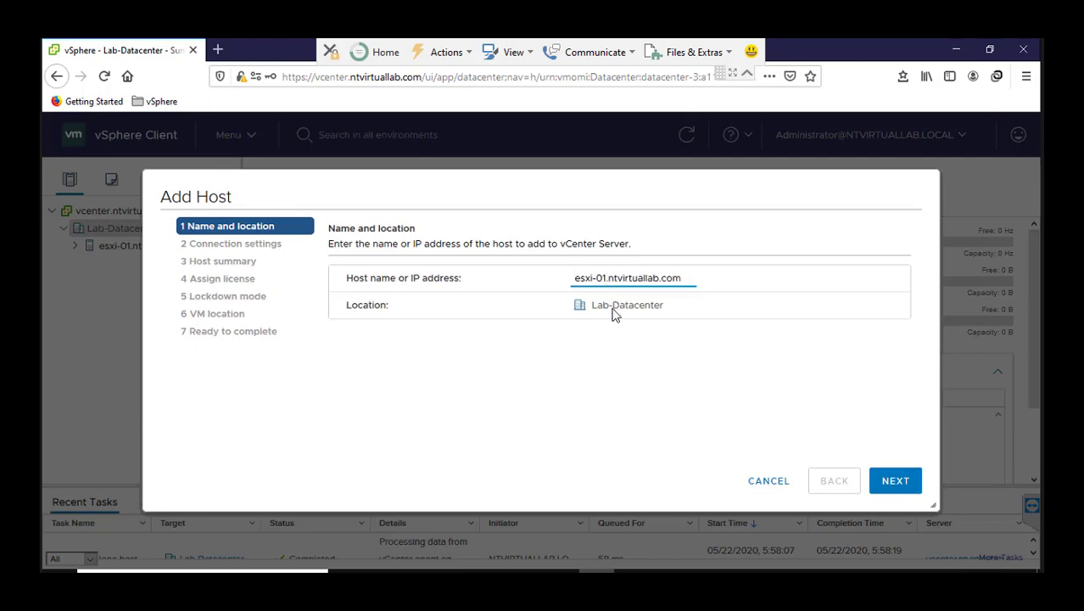
pyautogui.press('BackSpace')
pyautogui.write('2')
pyautogui.click(897, 481)
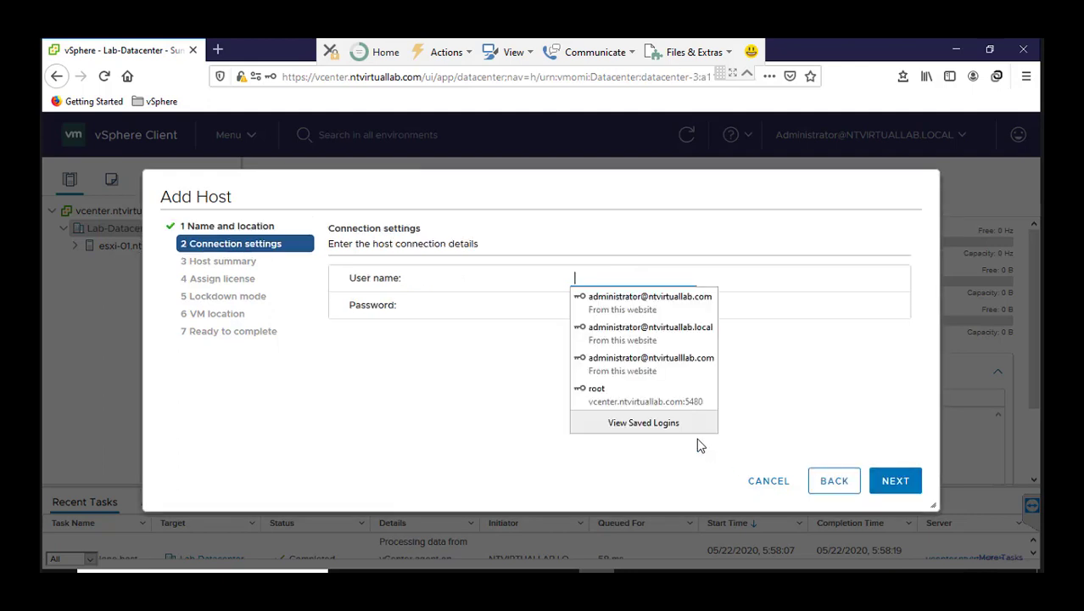
# Fill in the user name and password for esxi-02 from the saved root login, and accept replacing its certificate.
pyautogui.click(610, 390)
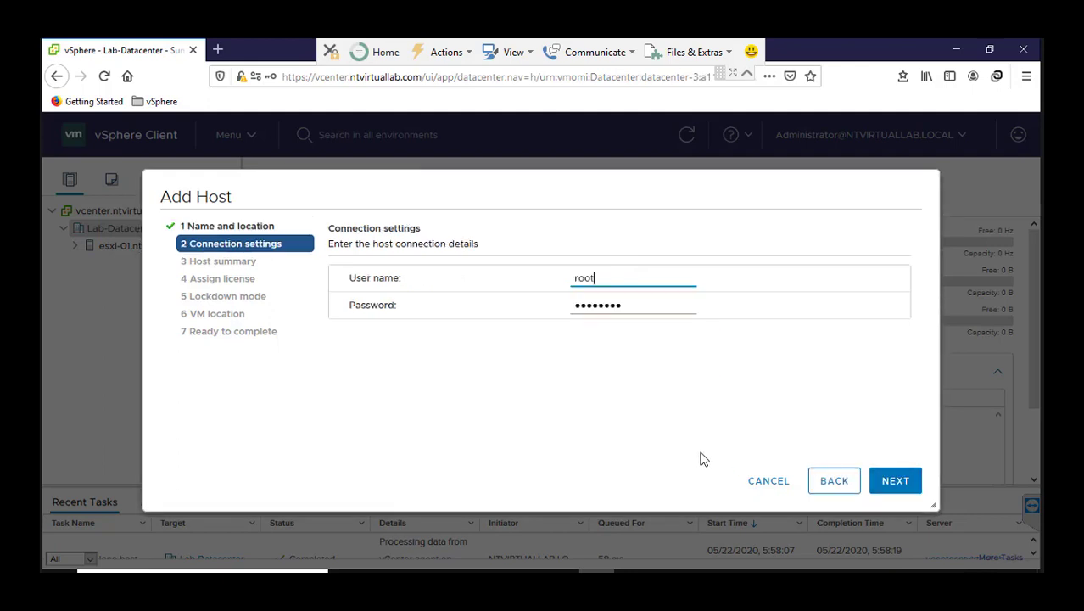
pyautogui.click(896, 483)
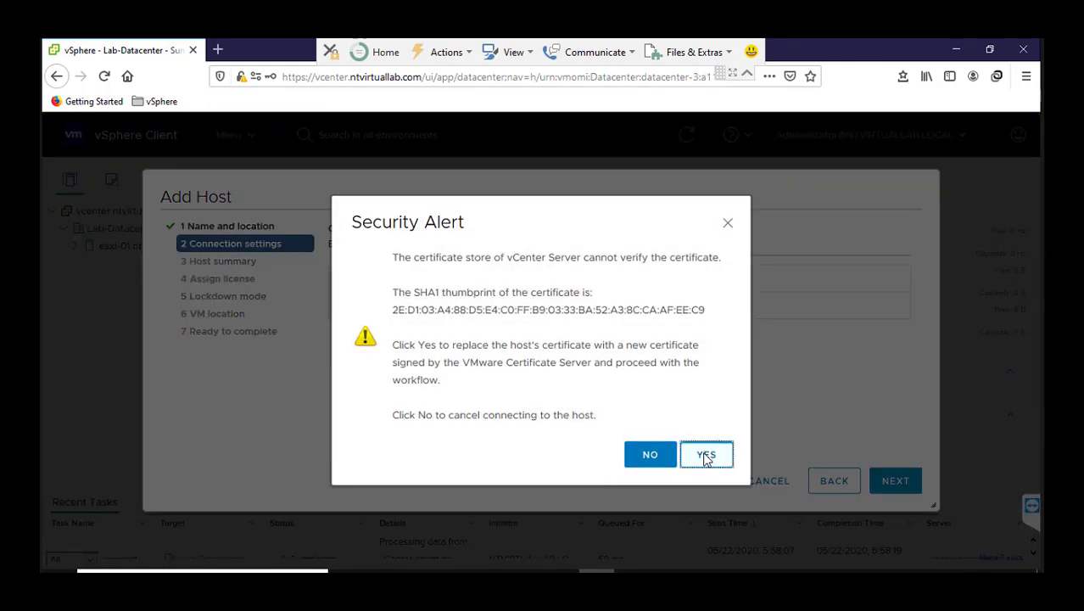
pyautogui.click(705, 456)
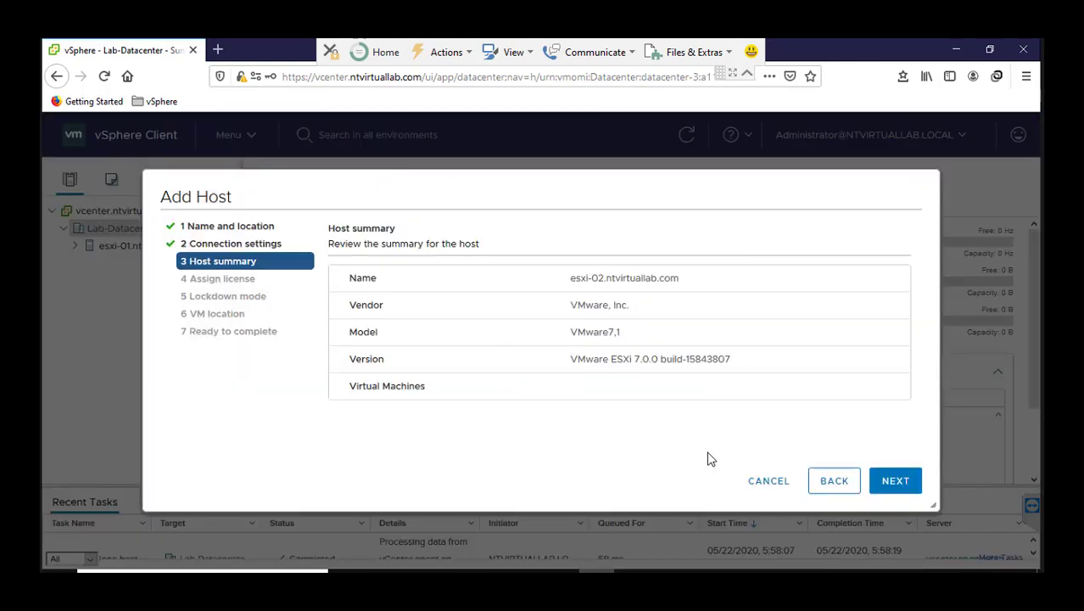
# Finish adding esxi-02 with the Evaluation License, lockdown mode Disabled and Lab-Datacenter as the VM location.
pyautogui.click(912, 485)
pyautogui.click(907, 486)
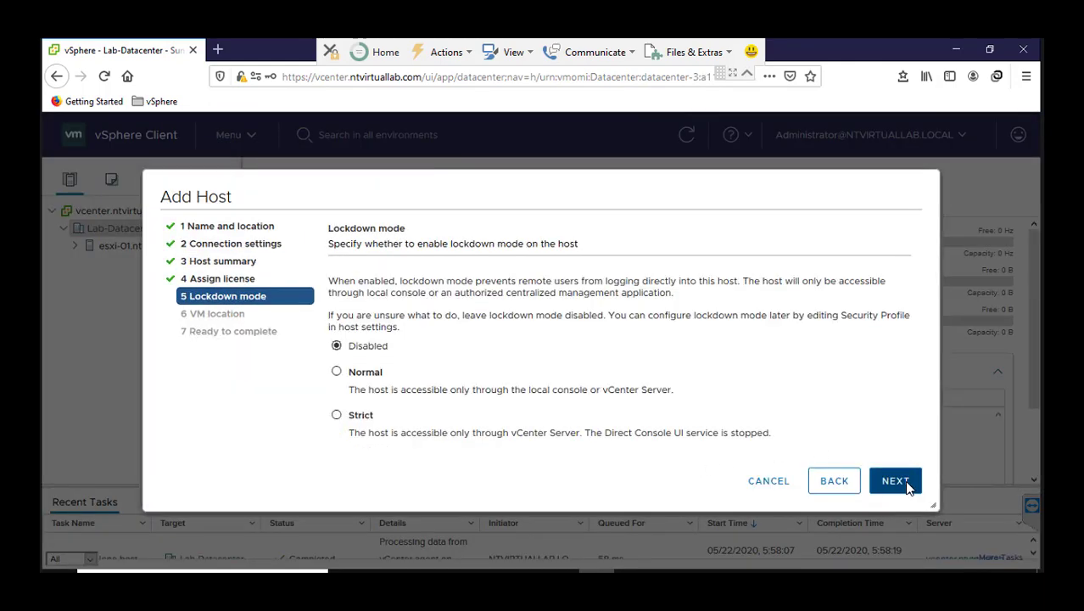
pyautogui.click(895, 481)
pyautogui.click(896, 481)
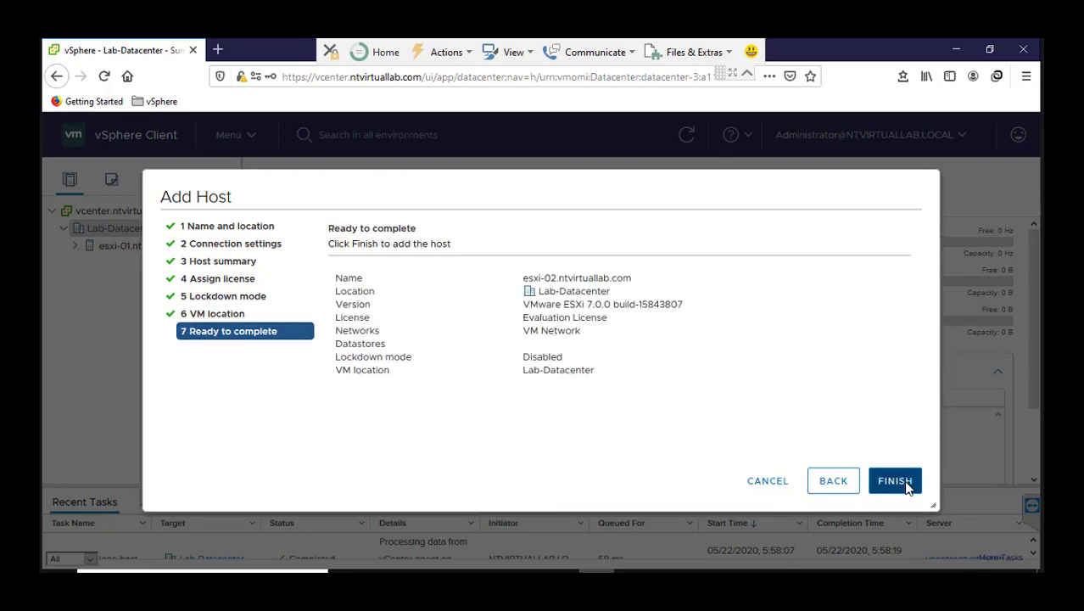
pyautogui.click(895, 481)
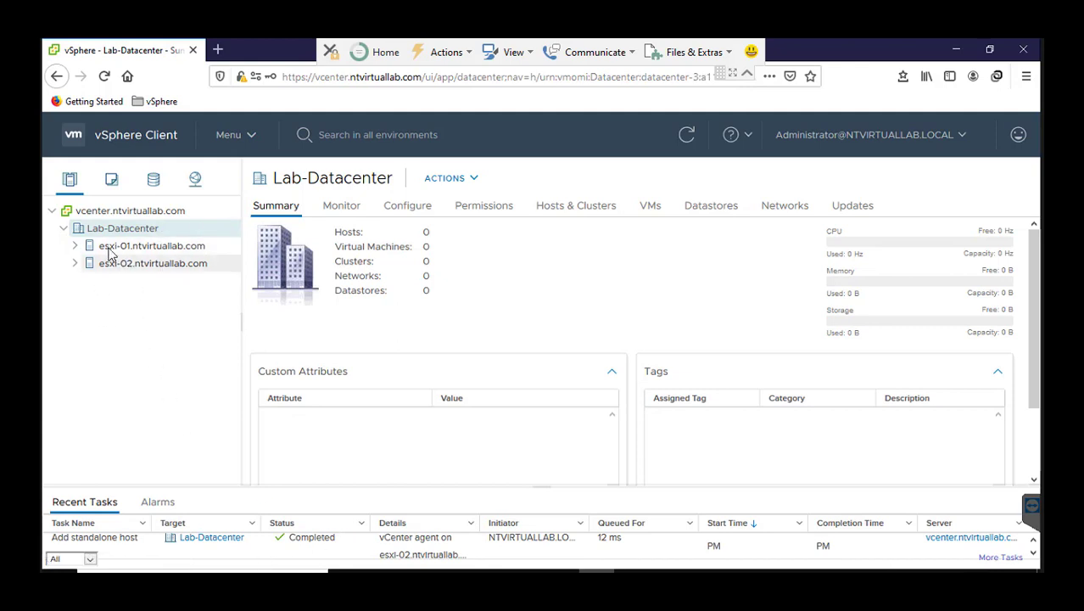
# Show the virtual machines of Lab-Datacenter in the VMs and Templates inventory.
pyautogui.click(112, 181)
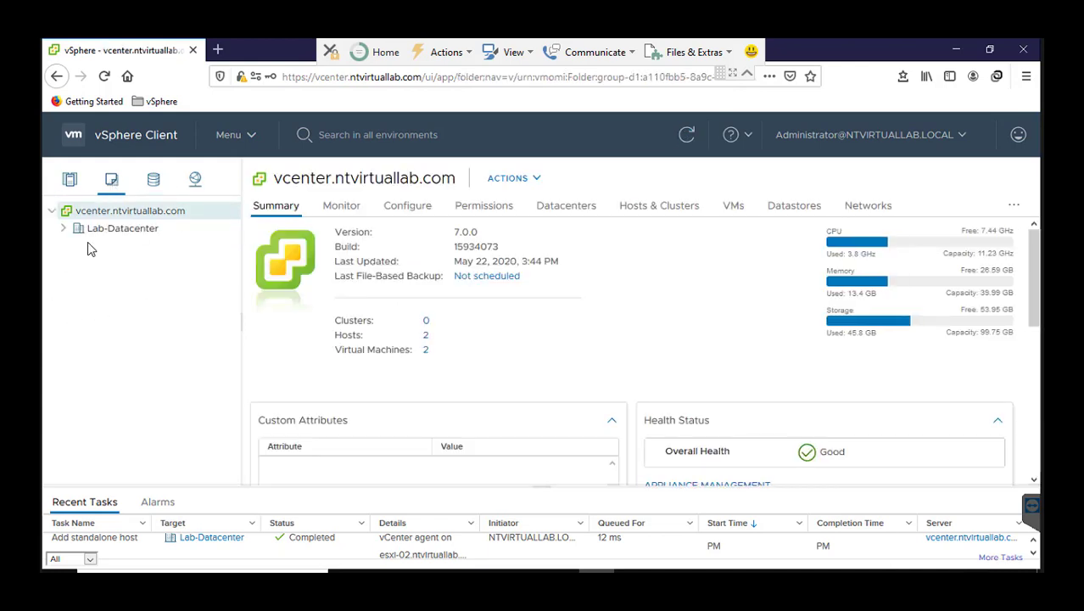
pyautogui.click(65, 229)
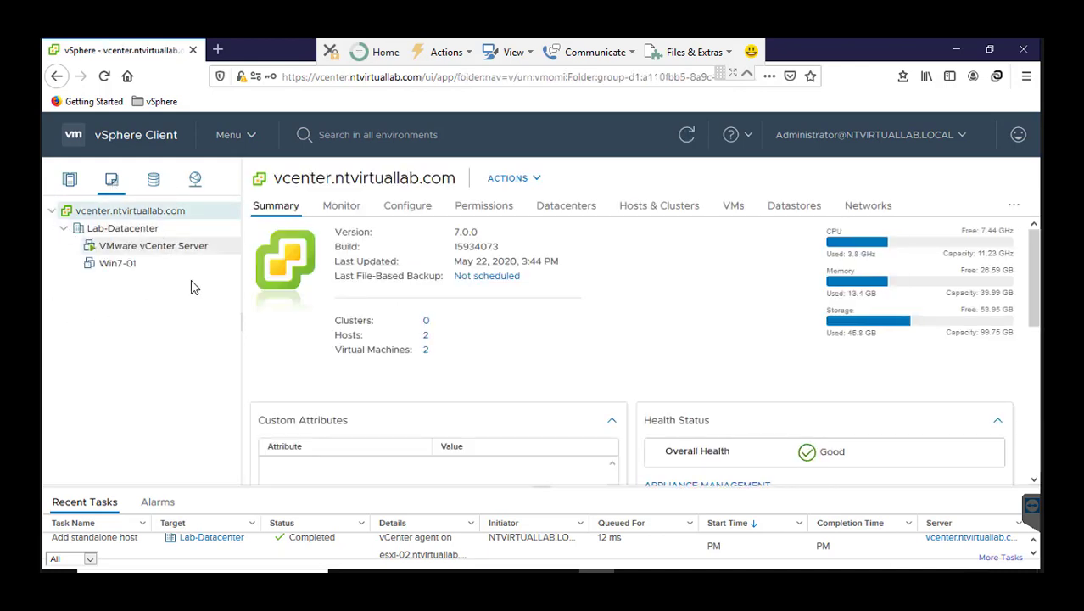
# Show the datastores of Lab-Datacenter in the Storage inventory and its networks in the Networking inventory.
pyautogui.click(154, 181)
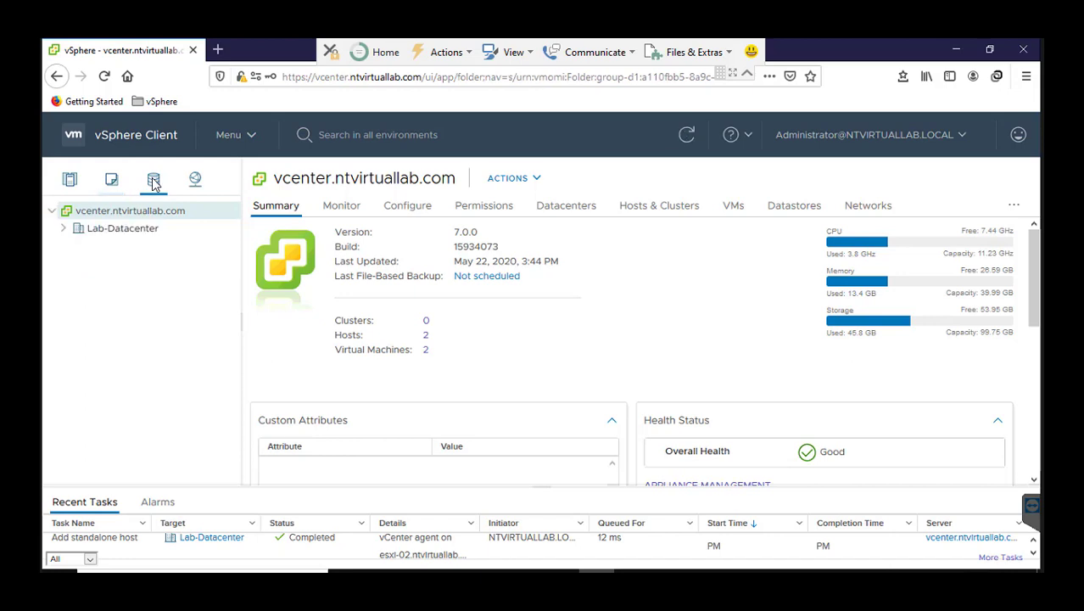
pyautogui.click(63, 228)
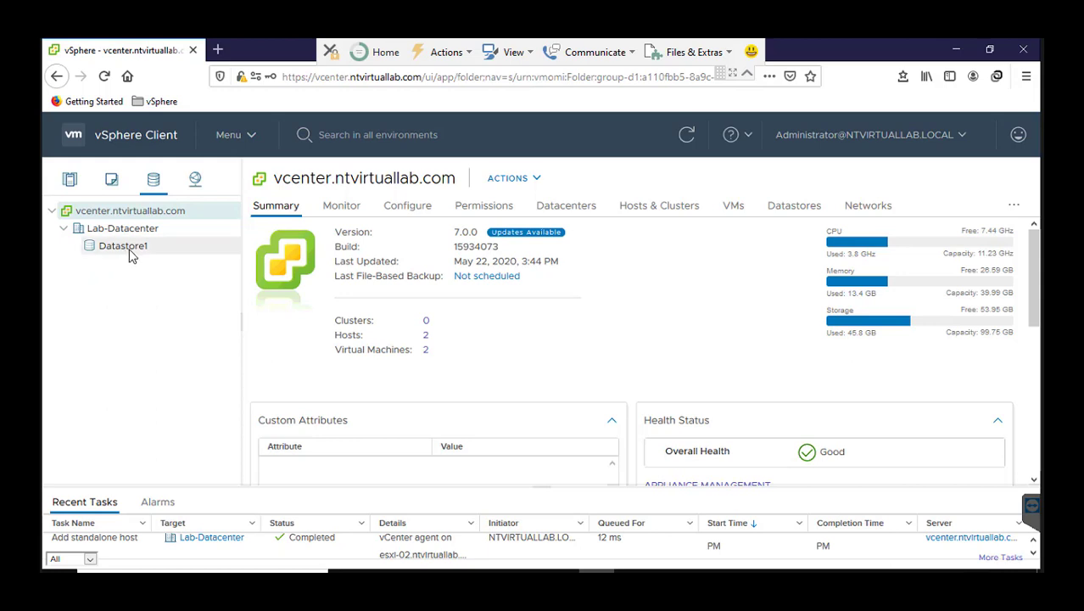
pyautogui.click(192, 184)
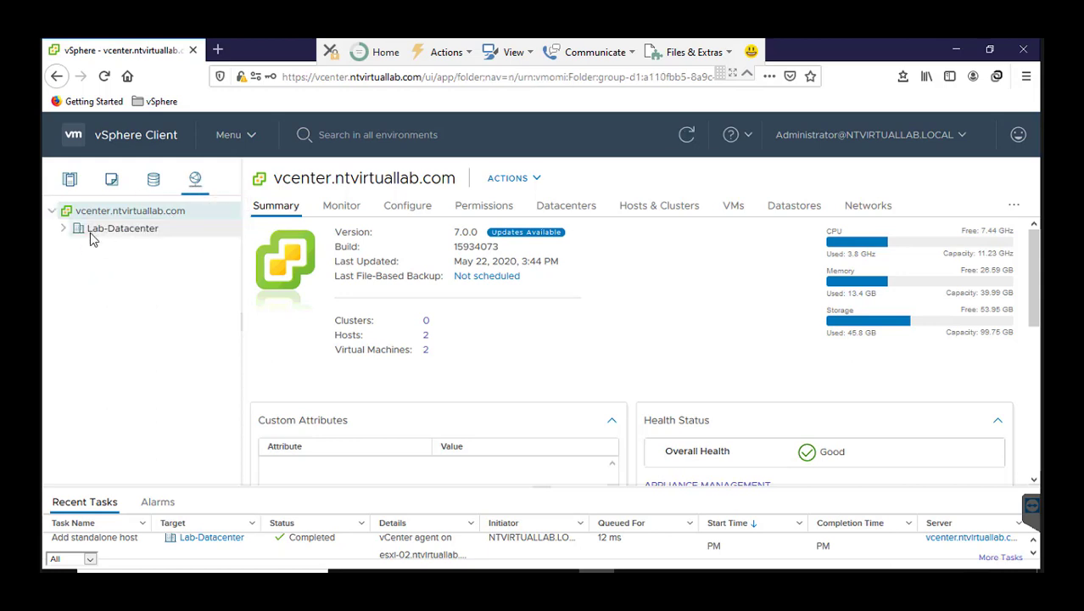
pyautogui.click(64, 228)
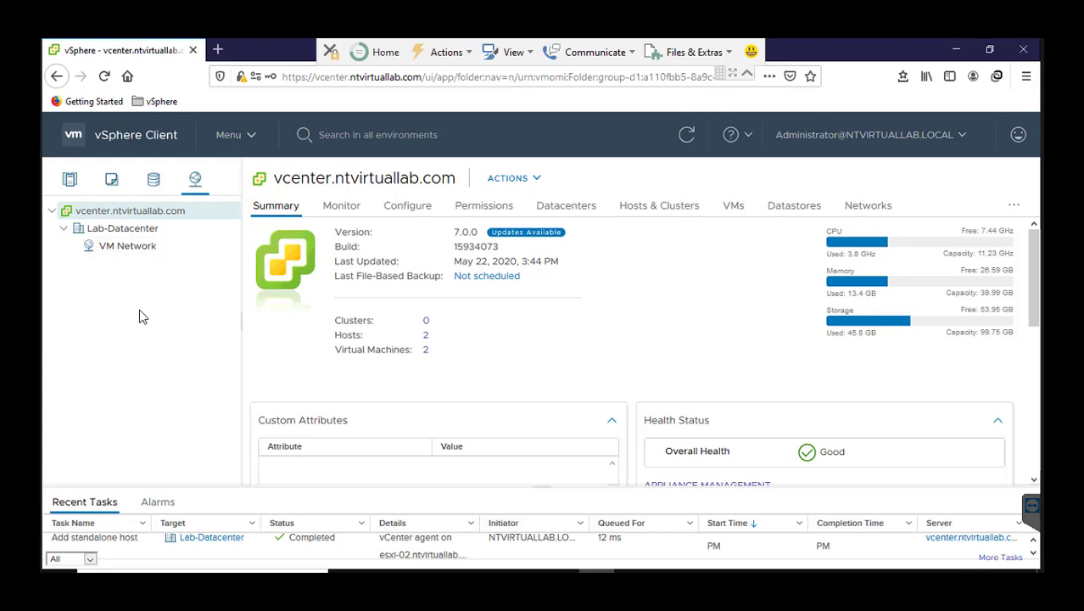
# Create a host and cluster folder named Lab-Hosts in Lab-Datacenter from the Hosts and Clusters inventory.
pyautogui.click(74, 179)
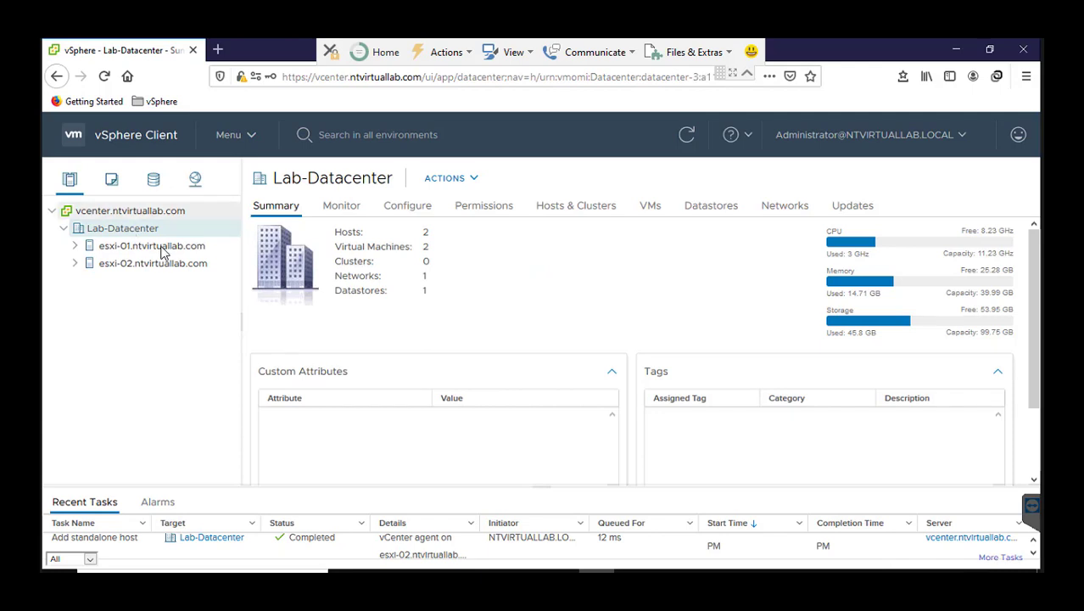
pyautogui.rightClick(115, 235)
pyautogui.moveTo(150, 252)
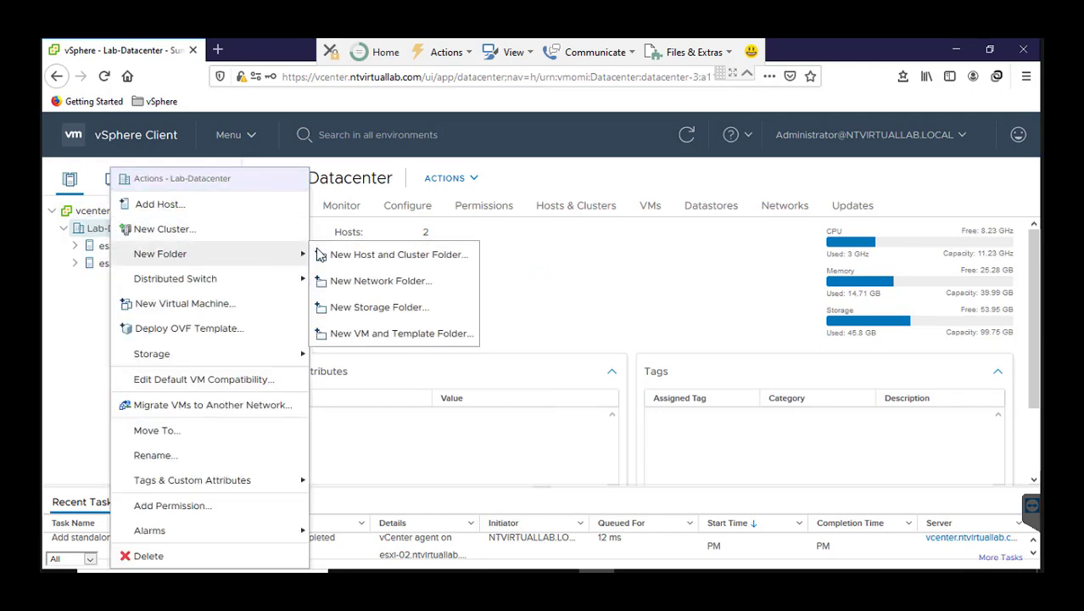
pyautogui.click(366, 257)
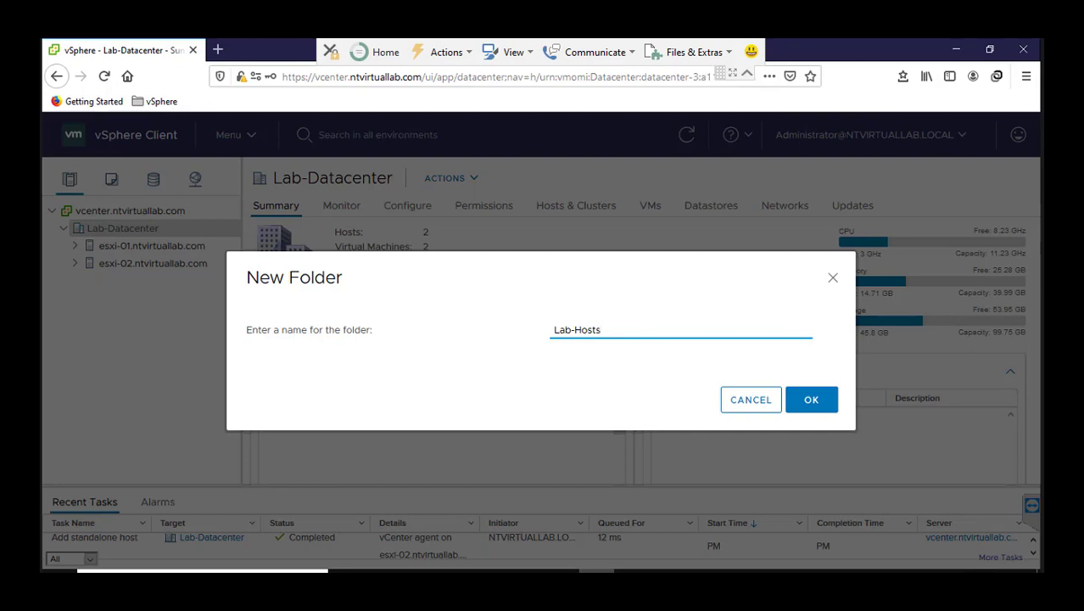
pyautogui.click(811, 400)
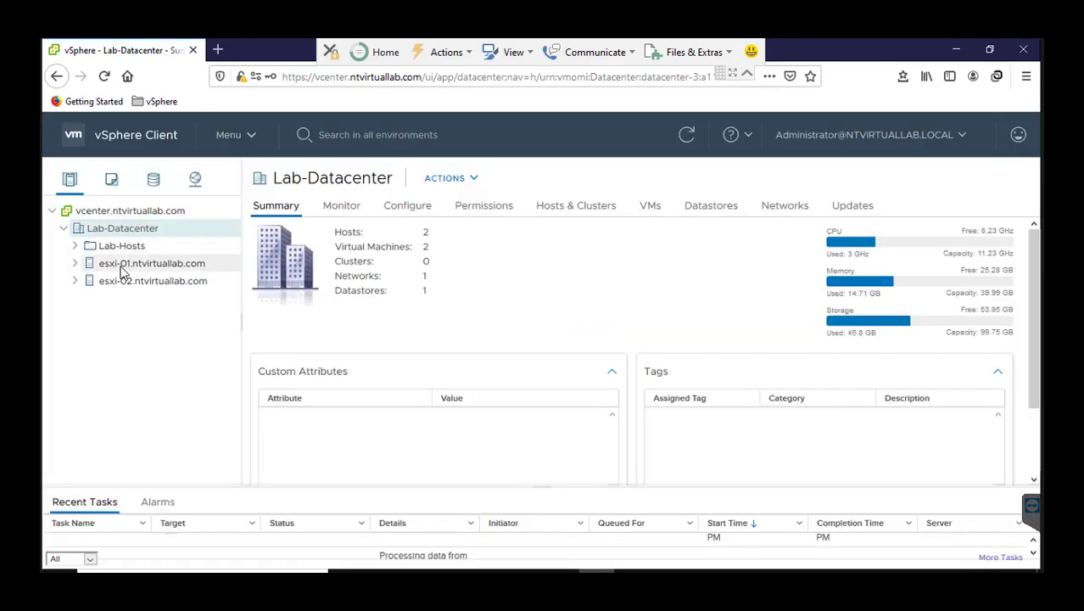
# Move the hosts esxi-01.ntvirtuallab.com and esxi-02.ntvirtuallab.com into the Lab-Hosts folder and expand the folder.
pyautogui.moveTo(121, 270); pyautogui.dragTo(131, 250)
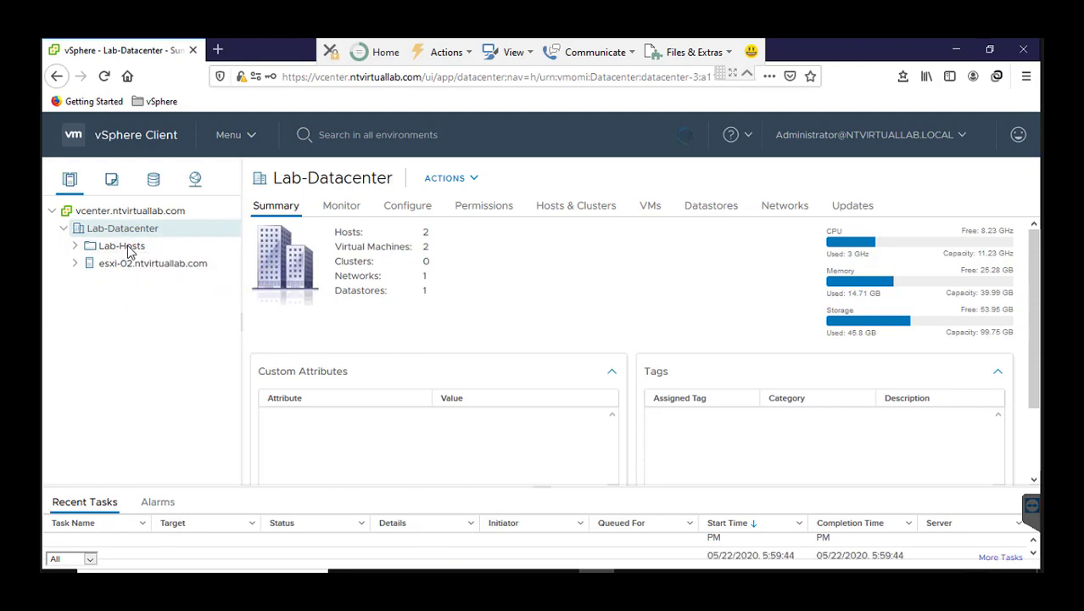
pyautogui.click(128, 247)
pyautogui.click(76, 246)
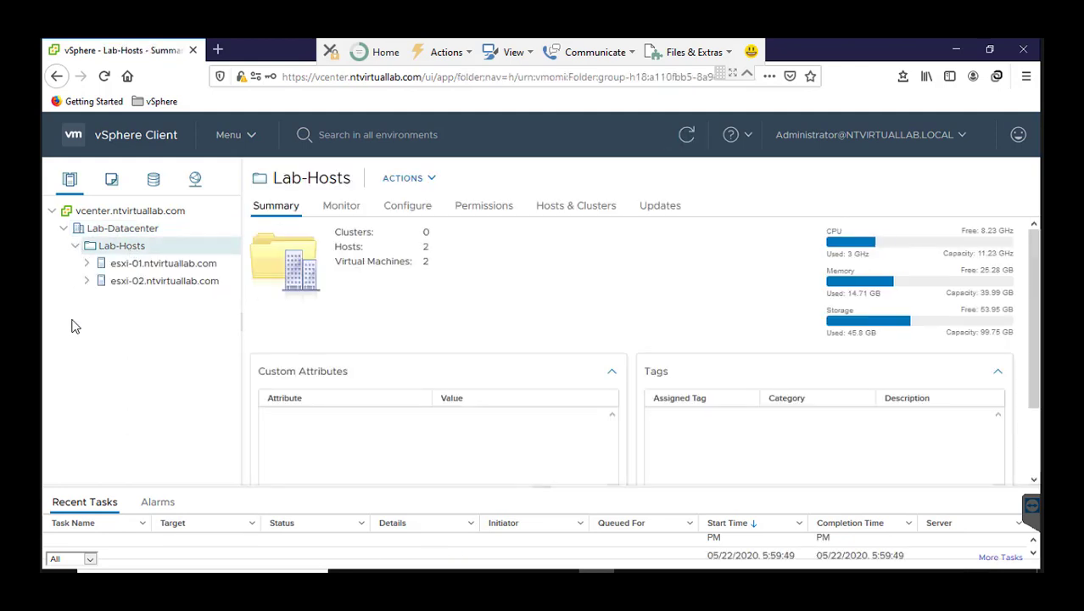
# Create a VM and template folder named Lab-VMs in Lab-Datacenter.
pyautogui.click(124, 230)
pyautogui.rightClick(125, 234)
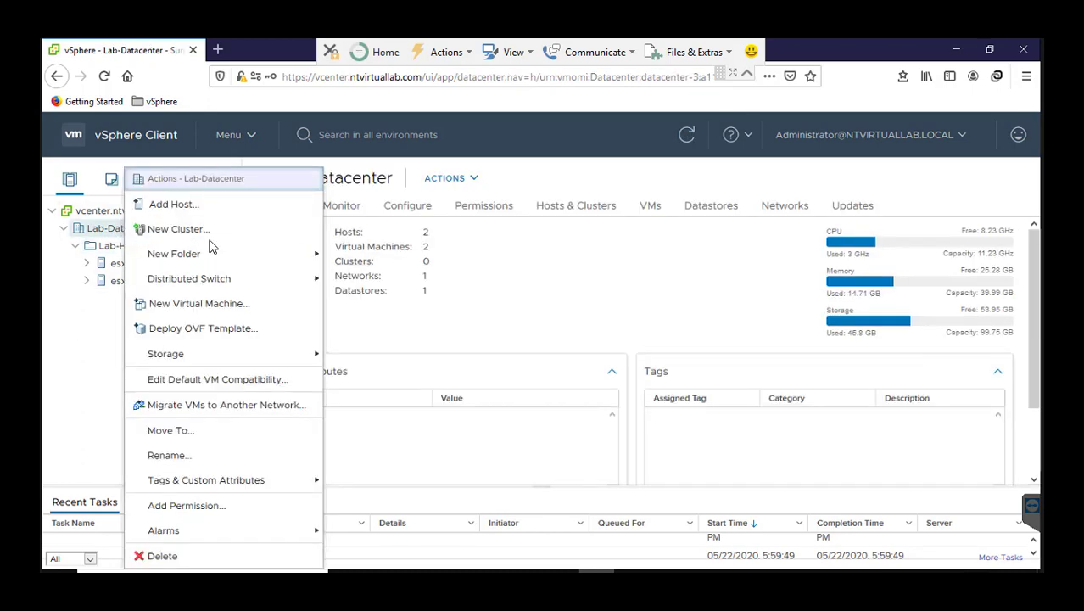
pyautogui.moveTo(298, 258)
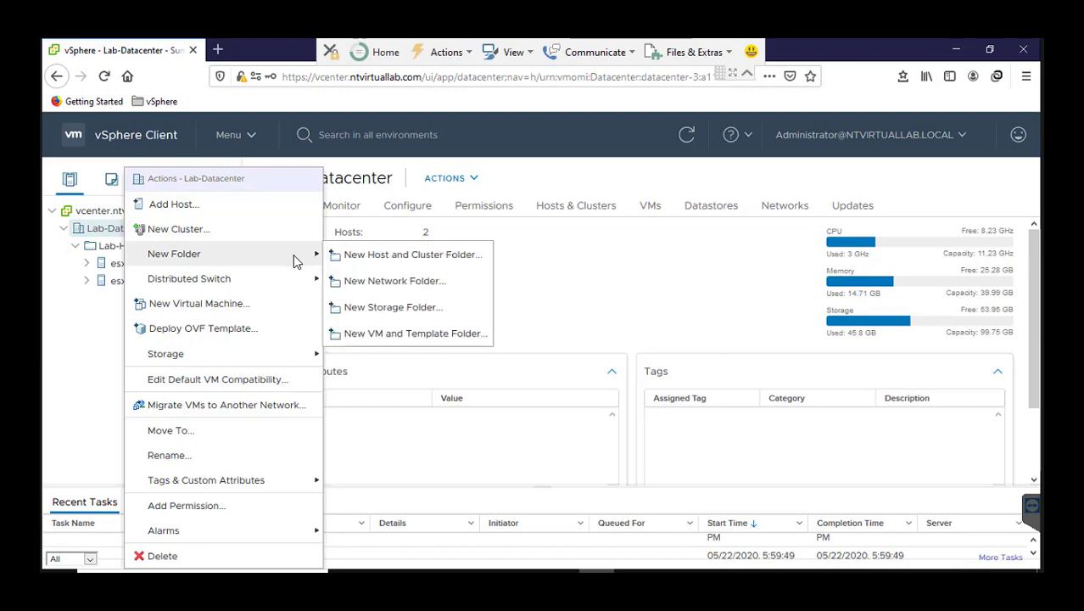
pyautogui.click(381, 334)
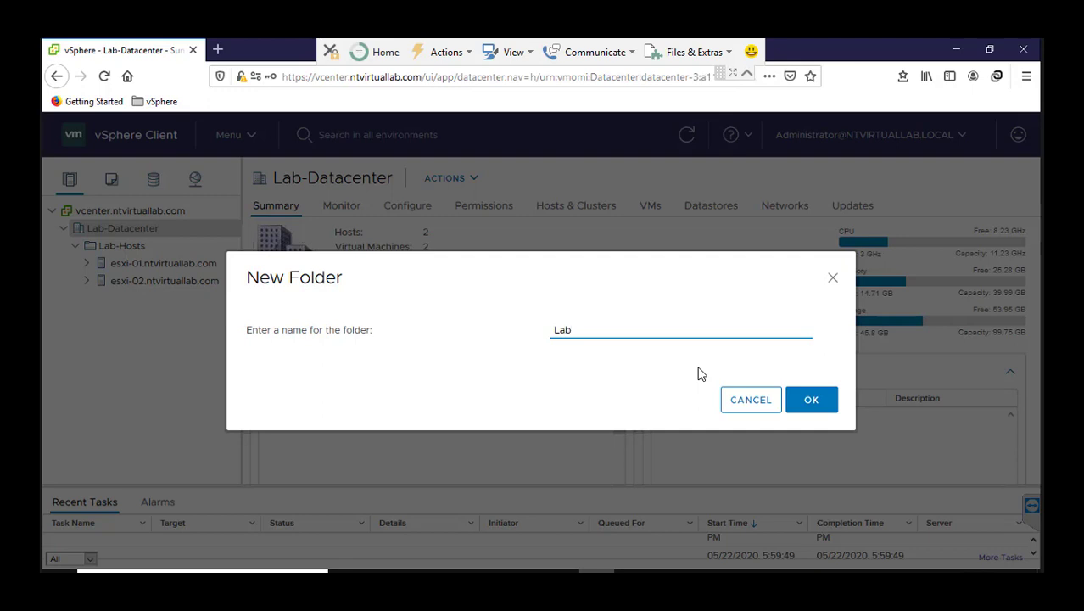
pyautogui.write('Lab-VMa')
pyautogui.press('BackSpace')
pyautogui.write('s')
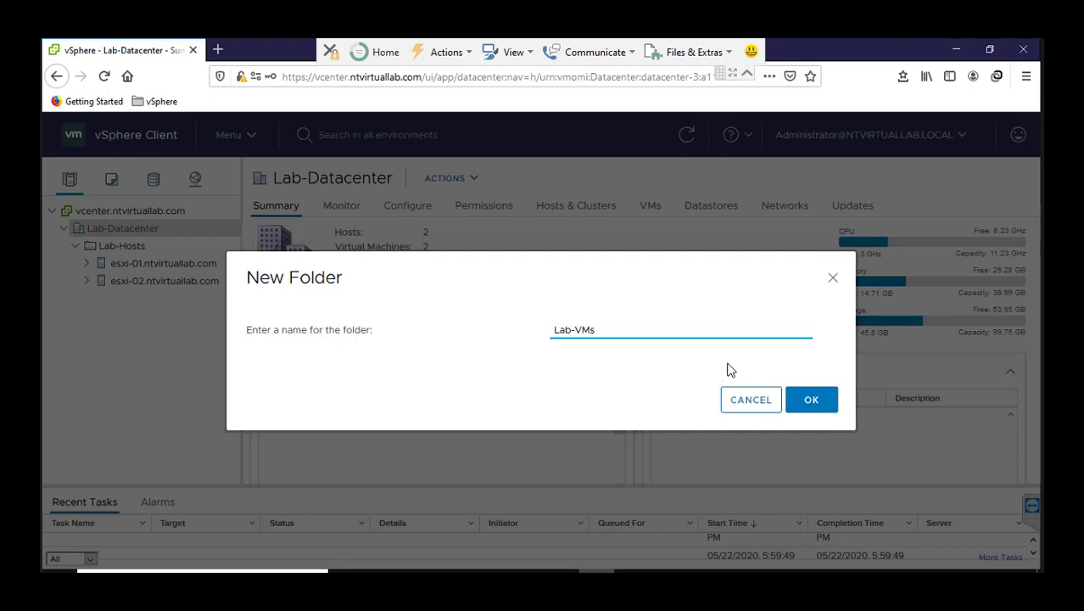
pyautogui.click(815, 400)
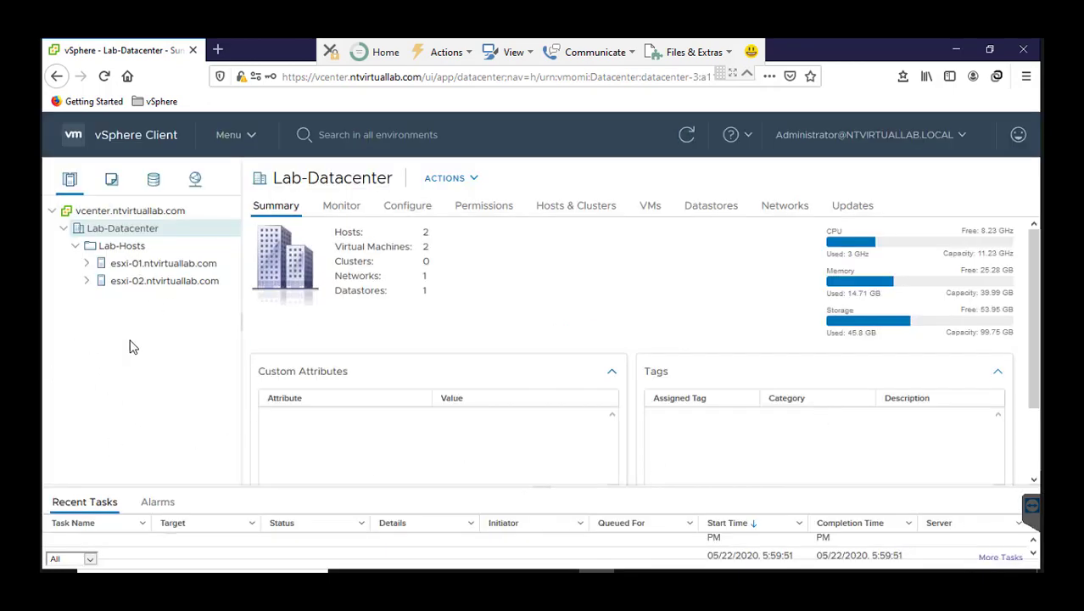
# In the VMs and Templates inventory, create another VM and template folder named Templates in Lab-Datacenter.
pyautogui.click(65, 180)
pyautogui.click(110, 182)
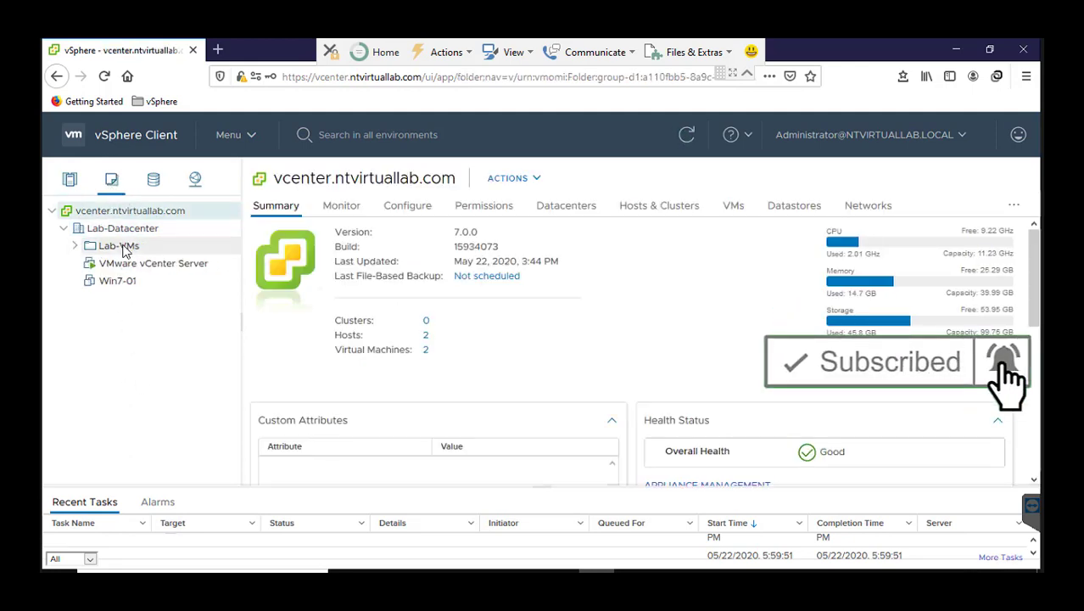
pyautogui.click(118, 234)
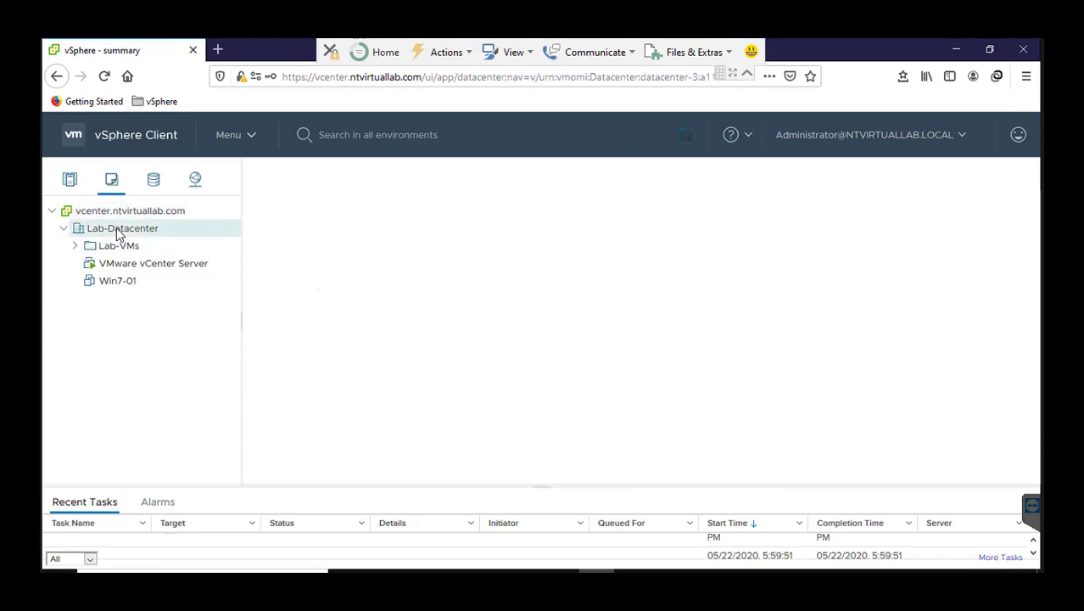
pyautogui.rightClick(120, 233)
pyautogui.moveTo(261, 267)
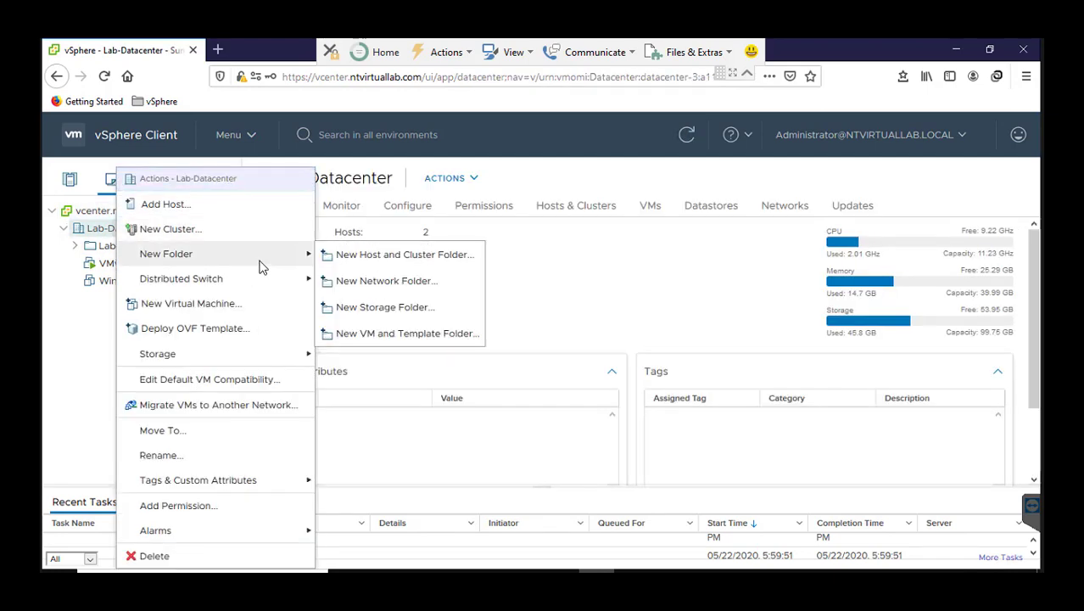
pyautogui.click(404, 336)
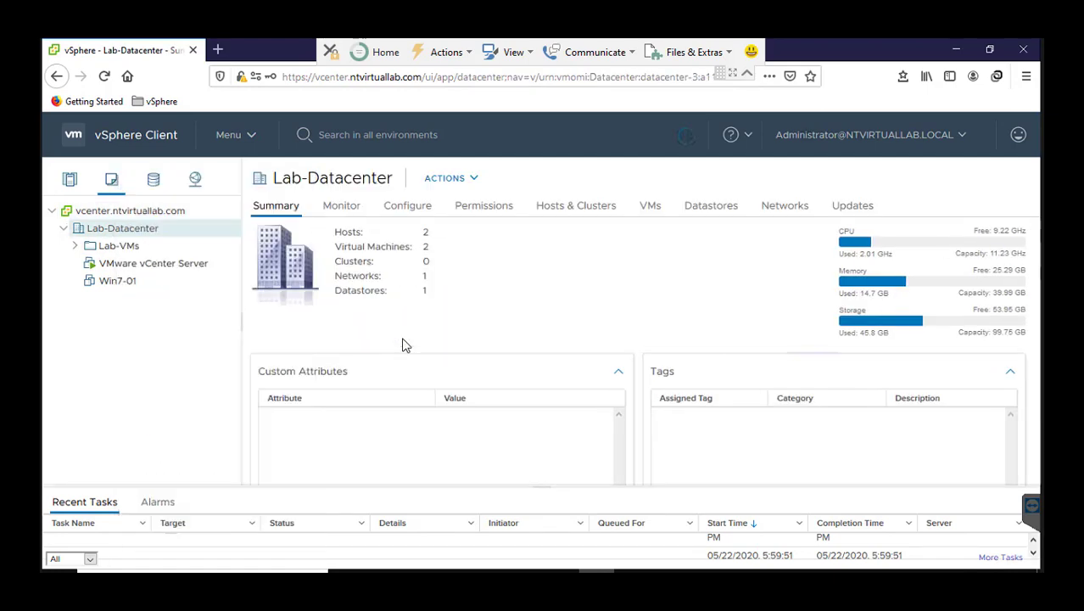
pyautogui.write('Templates')
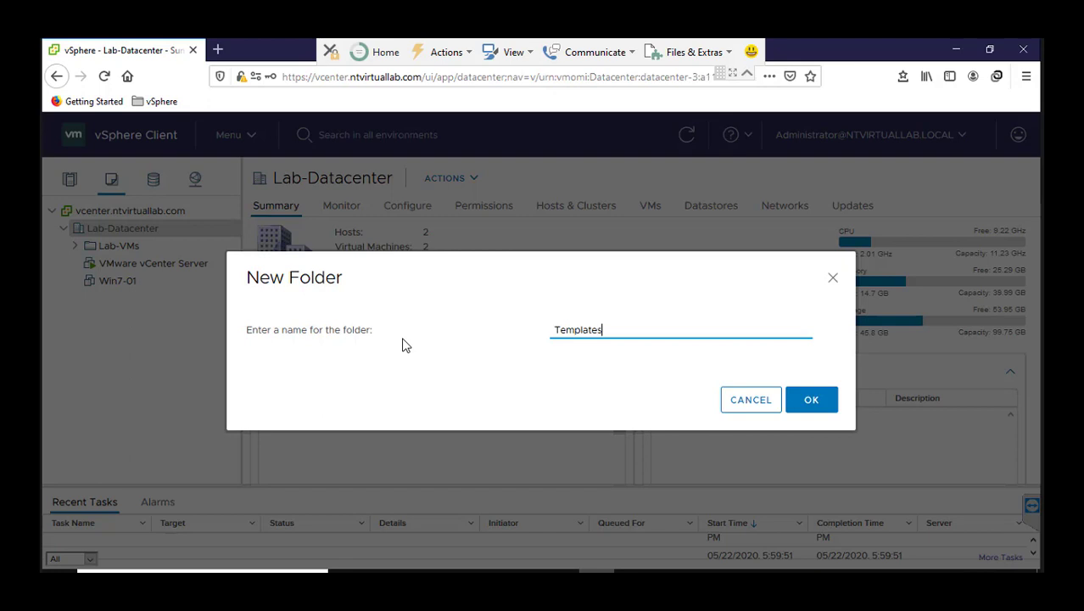
pyautogui.click(812, 398)
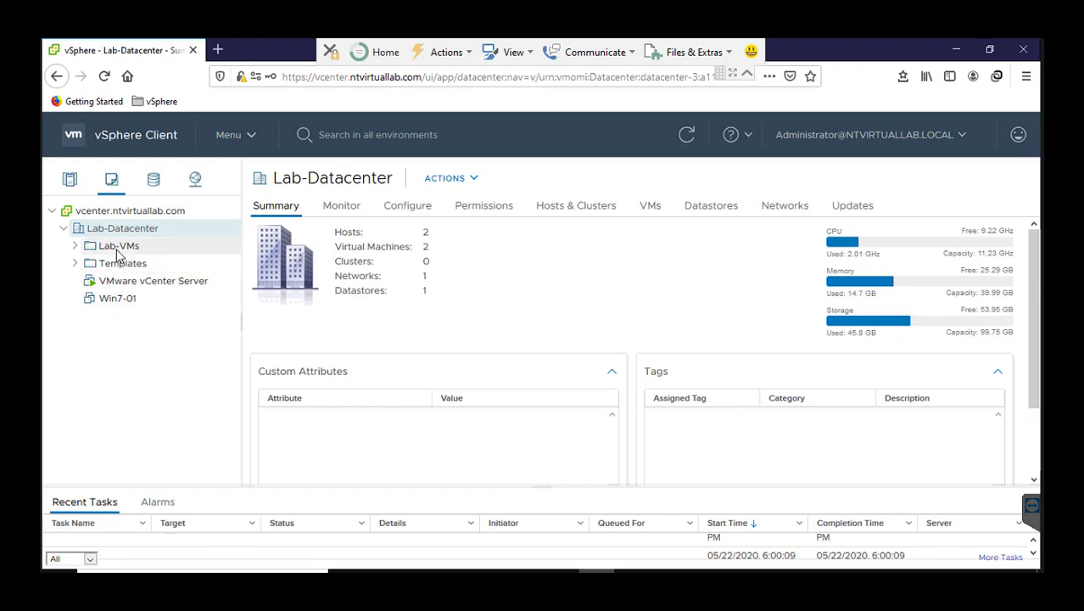
# Move the VMware vCenter Server and Win7-01 virtual machines into the Lab-VMs folder, and power on Win7-01.
pyautogui.moveTo(123, 283); pyautogui.dragTo(138, 255)
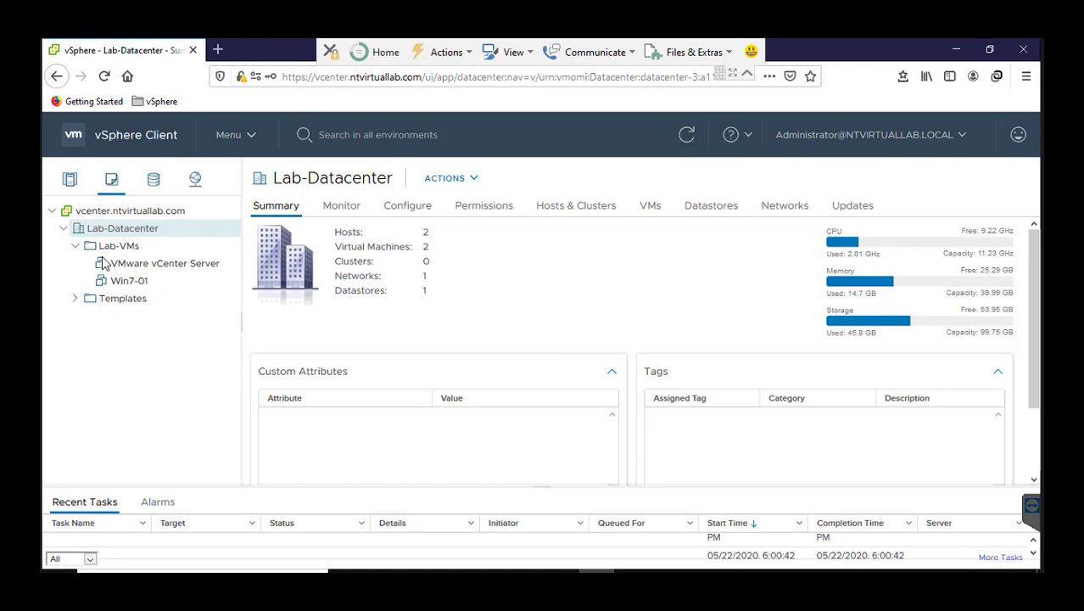
pyautogui.click(128, 280)
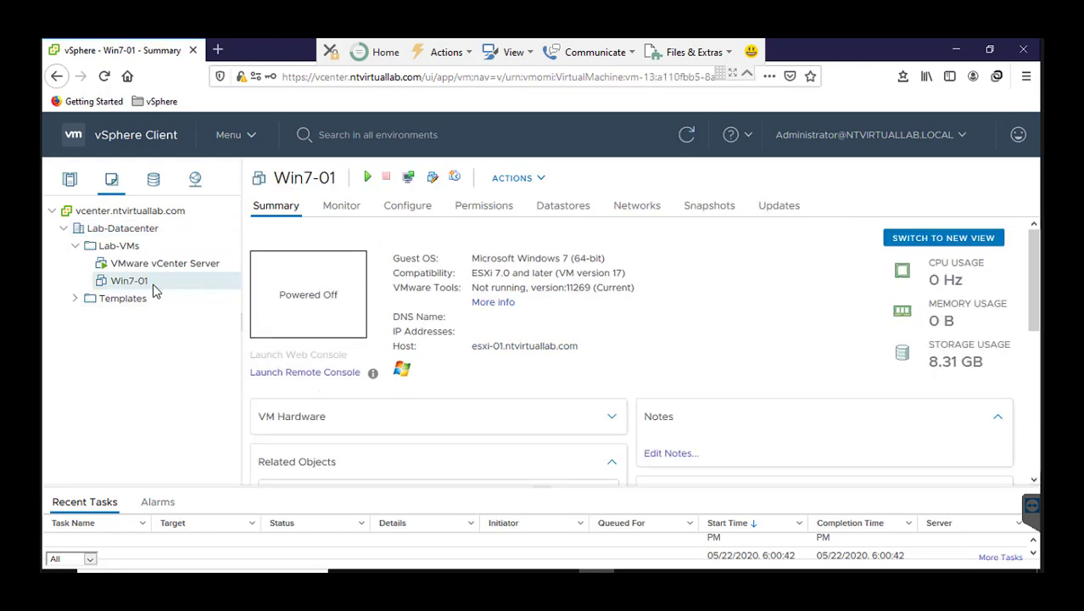
pyautogui.click(367, 178)
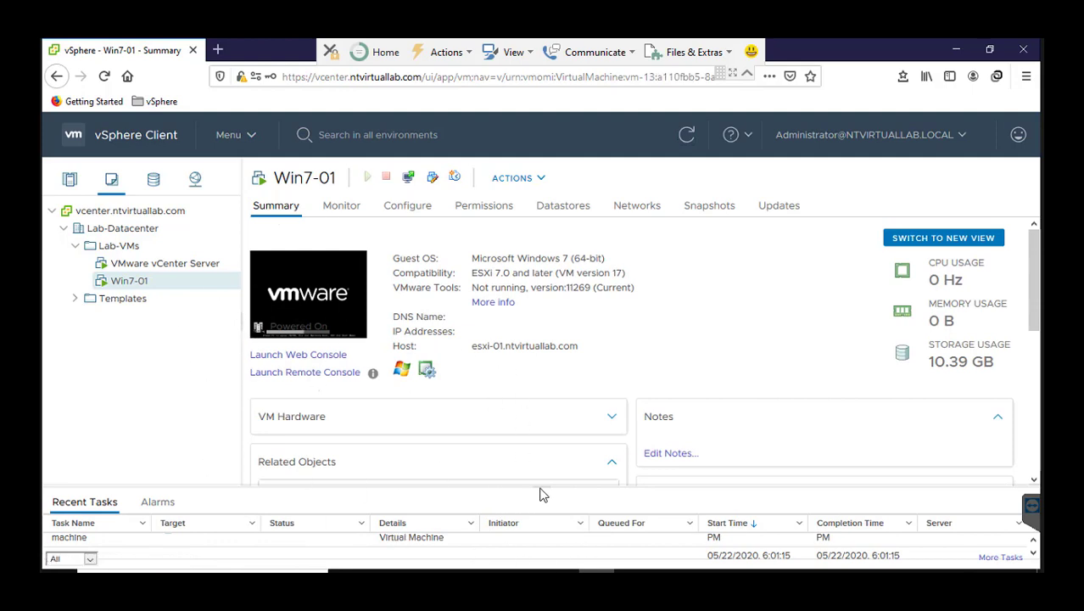
# Check the recent tasks for the Win7-01 power-on operation.
pyautogui.moveTo(540, 487); pyautogui.dragTo(541, 480)
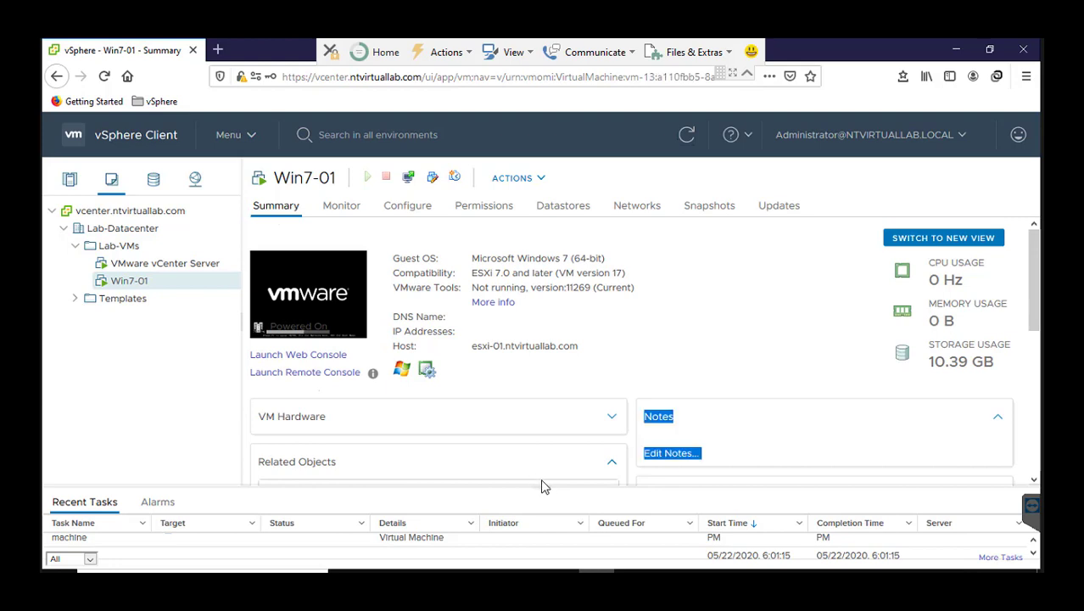
pyautogui.click(662, 502)
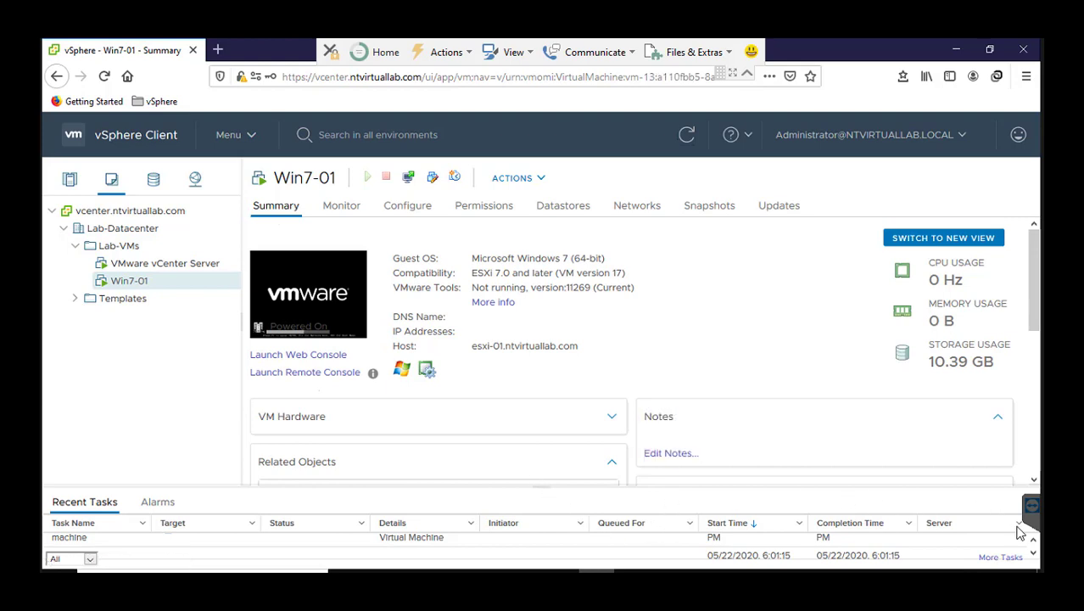
pyautogui.click(1032, 553)
pyautogui.click(1032, 553)
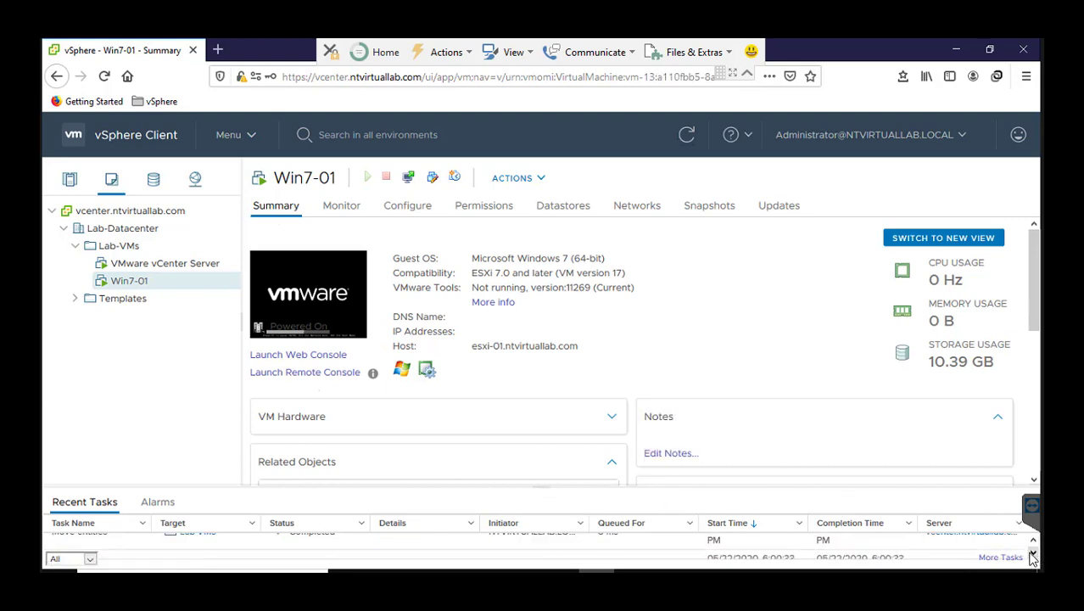
pyautogui.click(1032, 541)
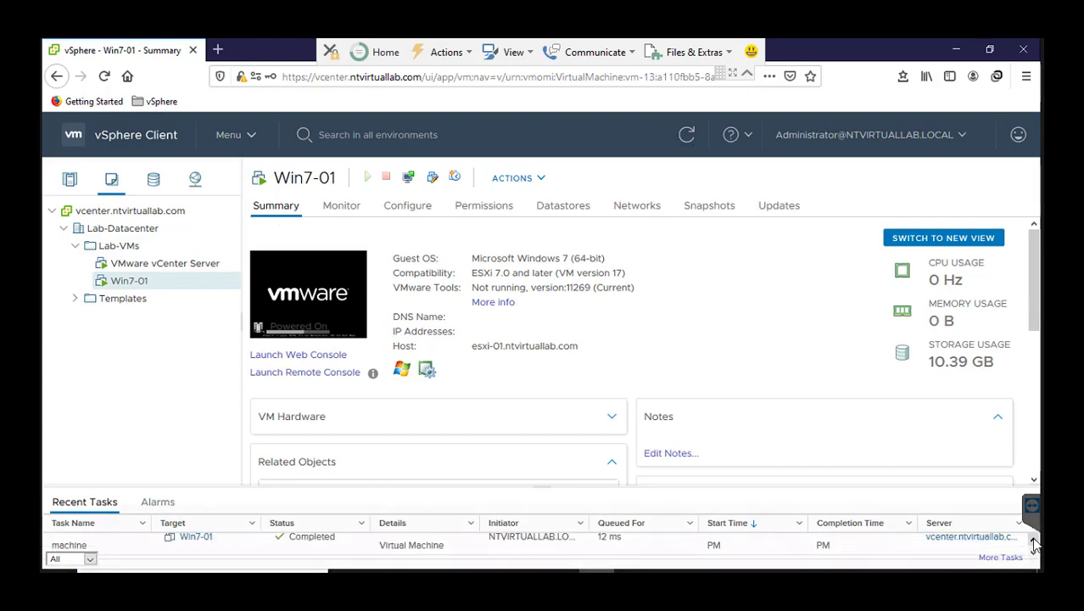
pyautogui.click(1033, 541)
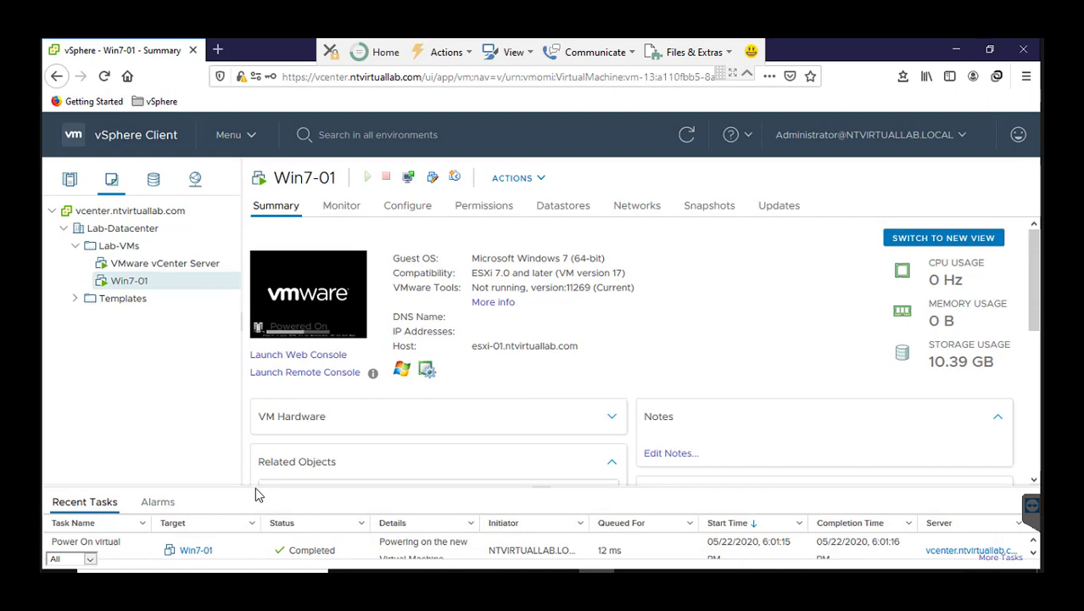
pyautogui.rightClick(231, 474)
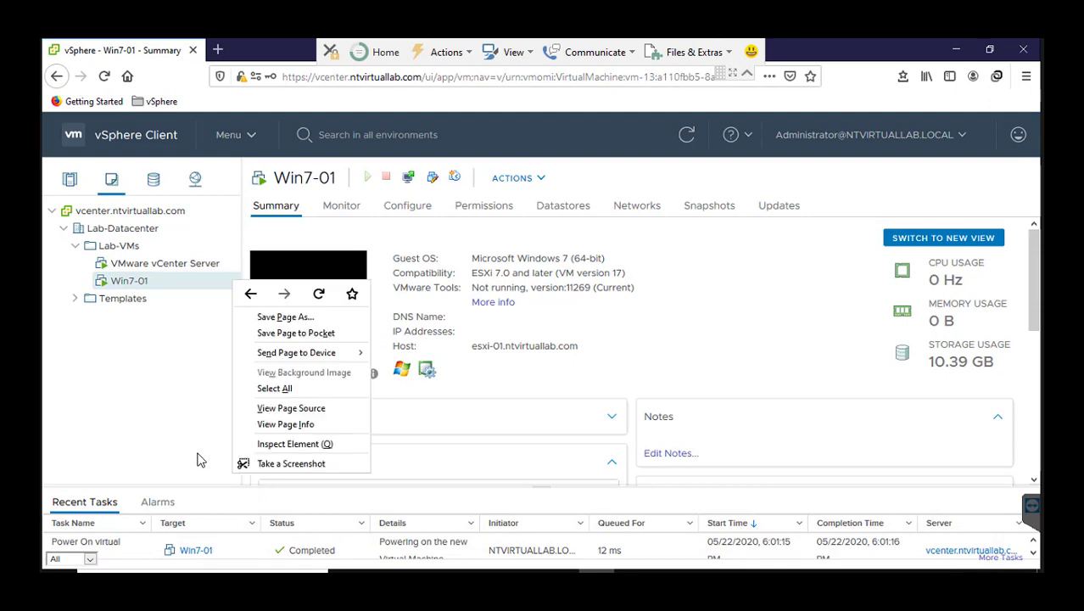
pyautogui.click(148, 383)
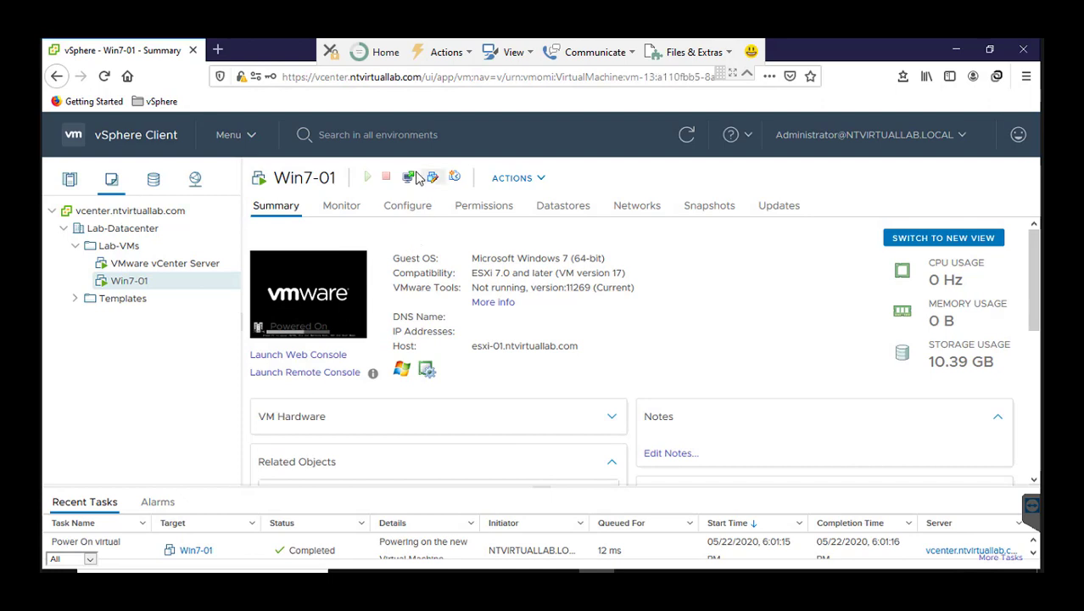
# Open Win7-01 in VMware Remote Console, connecting despite the invalid certificate, and lower the console window's upper edge.
pyautogui.rightClick(136, 287)
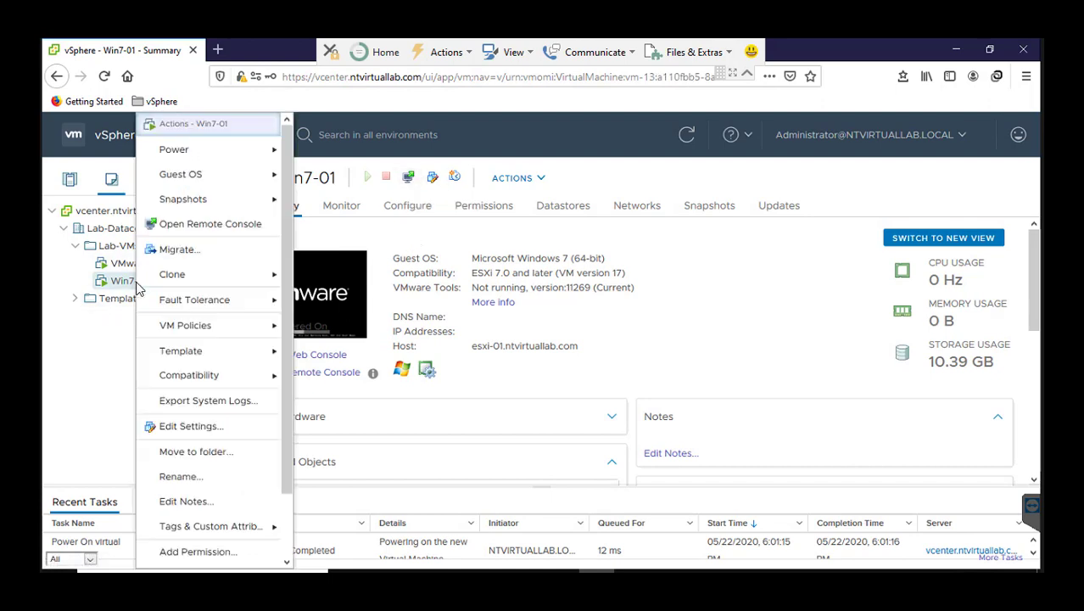
pyautogui.click(217, 226)
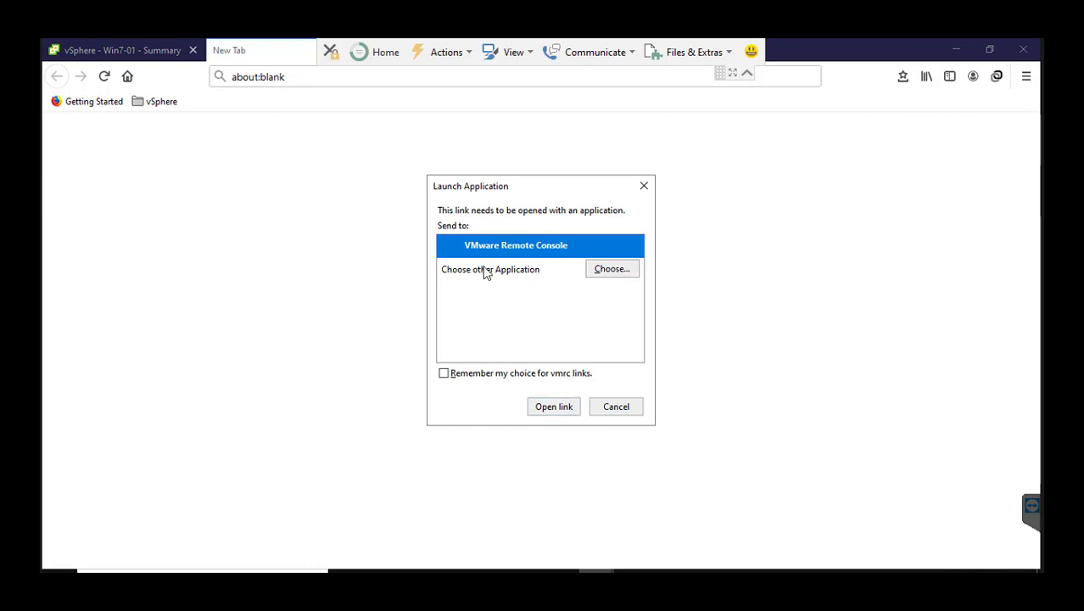
pyautogui.click(559, 406)
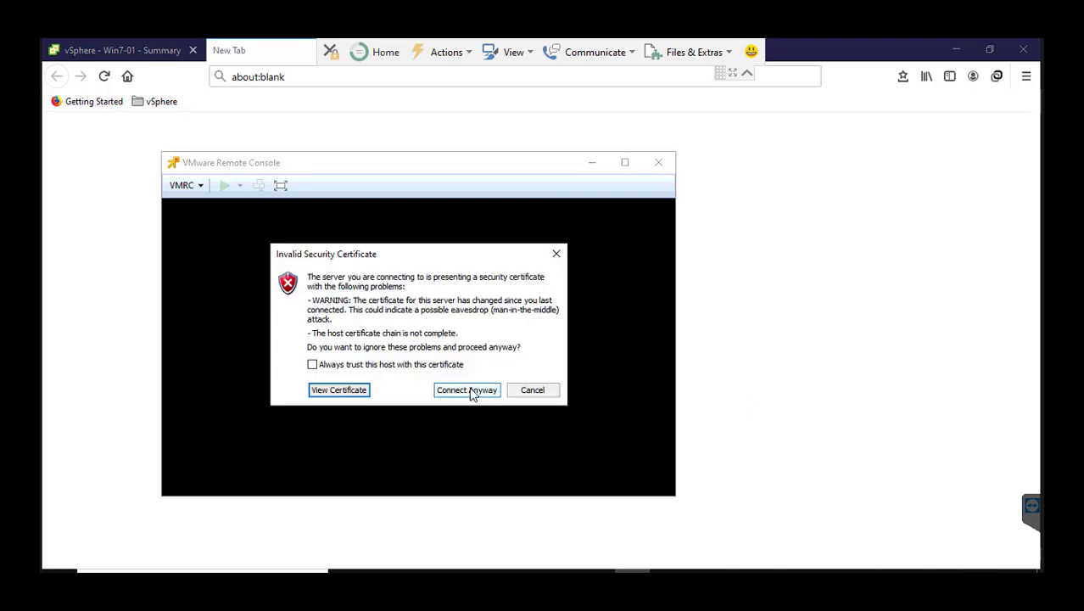
pyautogui.click(468, 392)
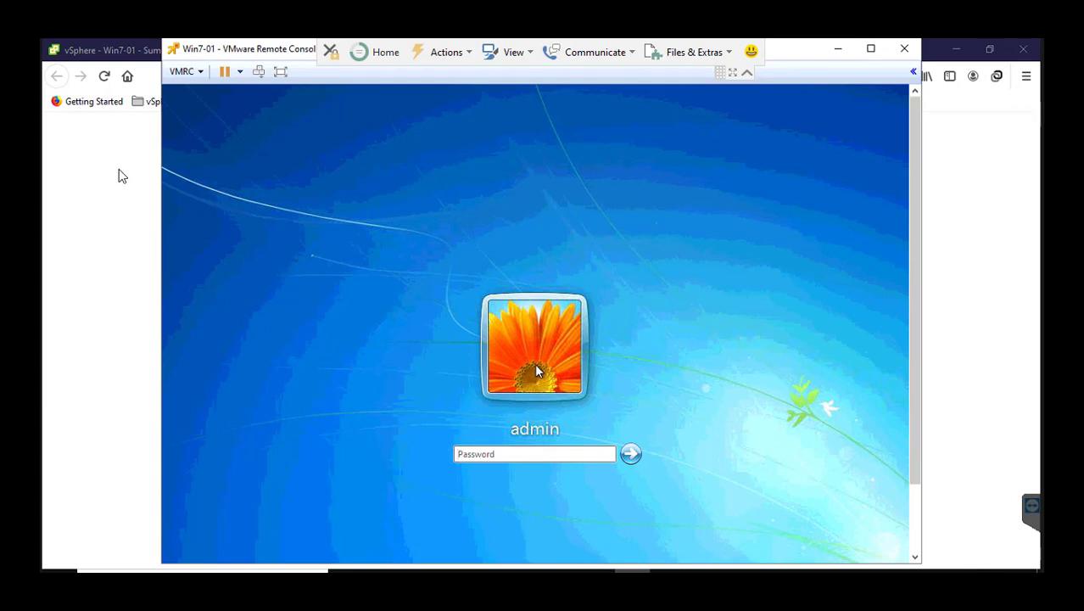
pyautogui.moveTo(801, 51); pyautogui.dragTo(835, 110)
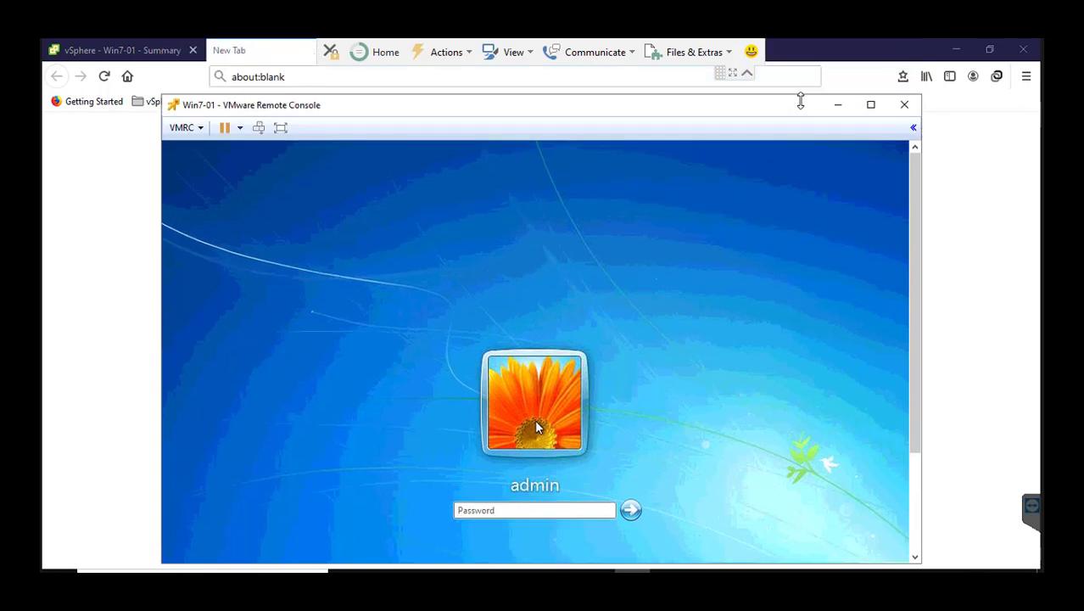